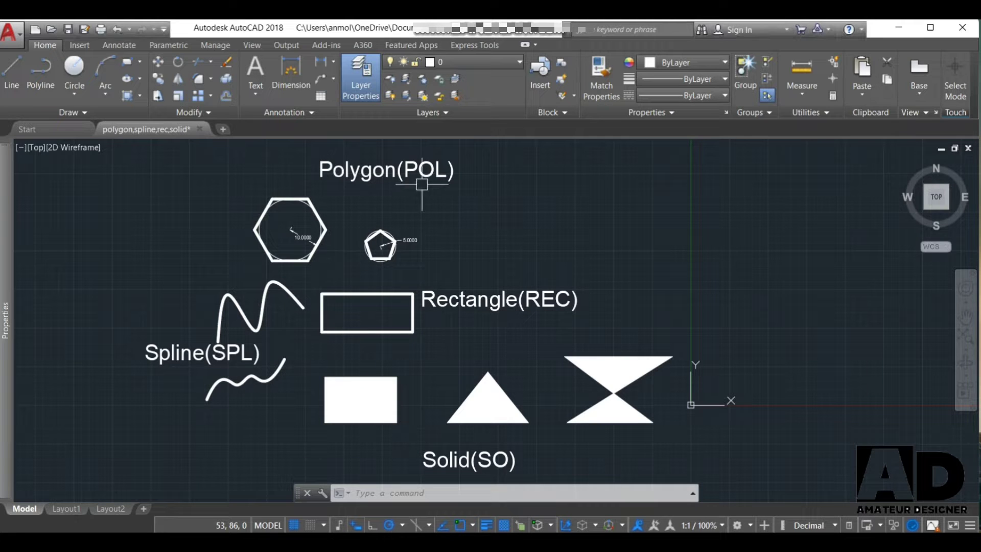
Zoom in on the polygon examples, back out, then into an empty region of model space.
{"action": "scroll", "coordinate": [328, 166], "scroll_direction": "up", "scroll_amount": 2}
{"action": "scroll", "coordinate": [327, 166], "scroll_direction": "up", "scroll_amount": 2}
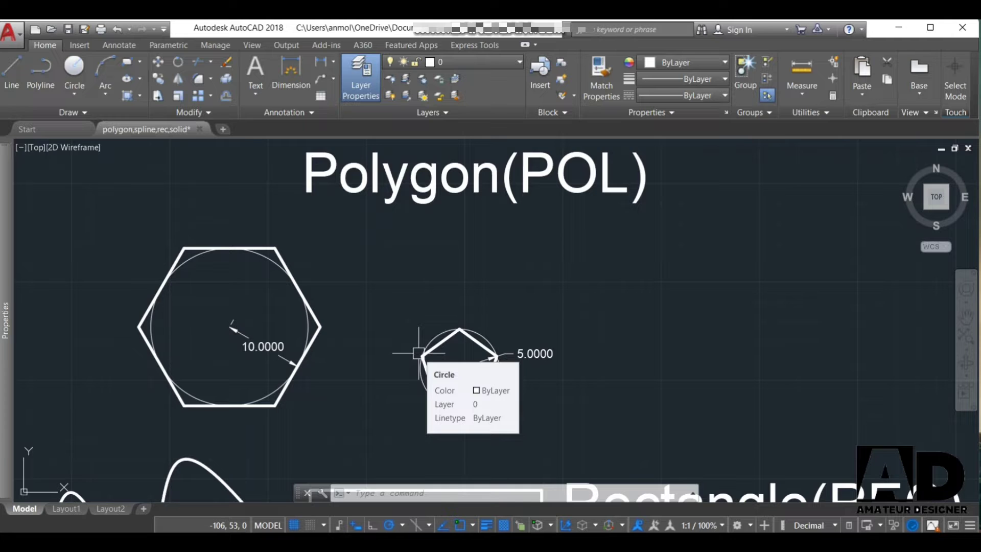
{"action": "scroll", "coordinate": [419, 353], "scroll_direction": "down", "scroll_amount": 4}
{"action": "scroll", "coordinate": [418, 352], "scroll_direction": "down", "scroll_amount": 4}
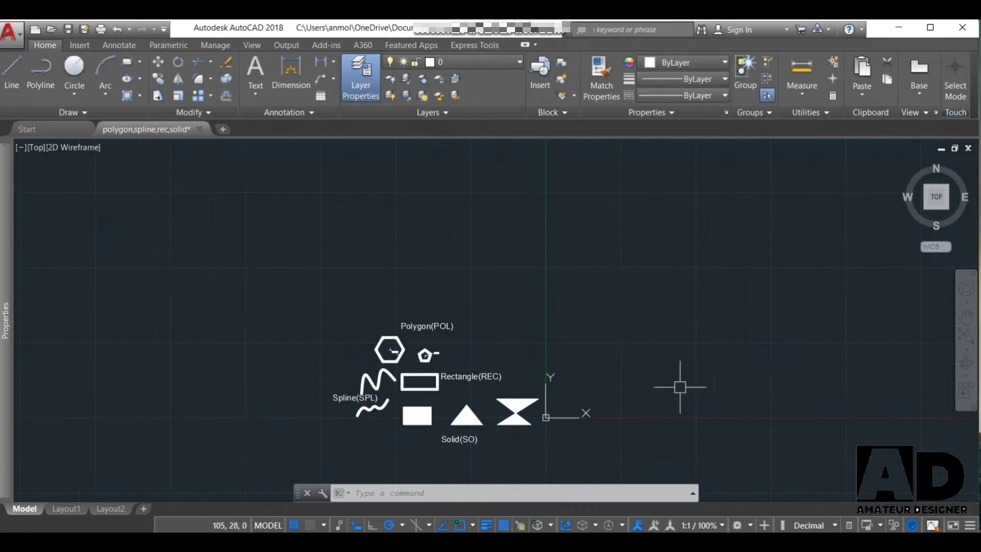
{"action": "scroll", "coordinate": [686, 388], "scroll_direction": "up", "scroll_amount": 4}
{"action": "scroll", "coordinate": [685, 388], "scroll_direction": "up", "scroll_amount": 3}
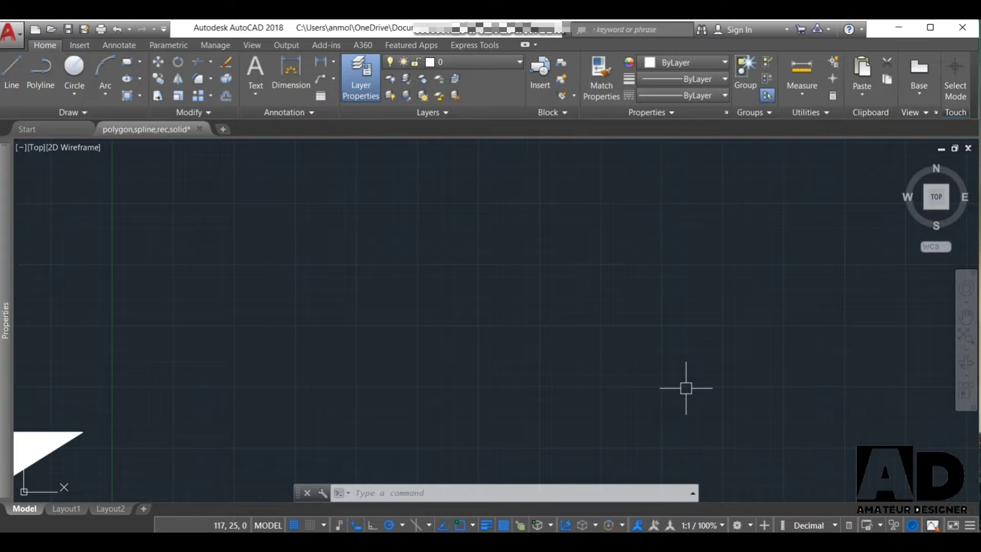
Draw a five-sided polygon inscribed in a radius-10 circle on the empty canvas.
{"action": "left_click", "coordinate": [418, 486]}
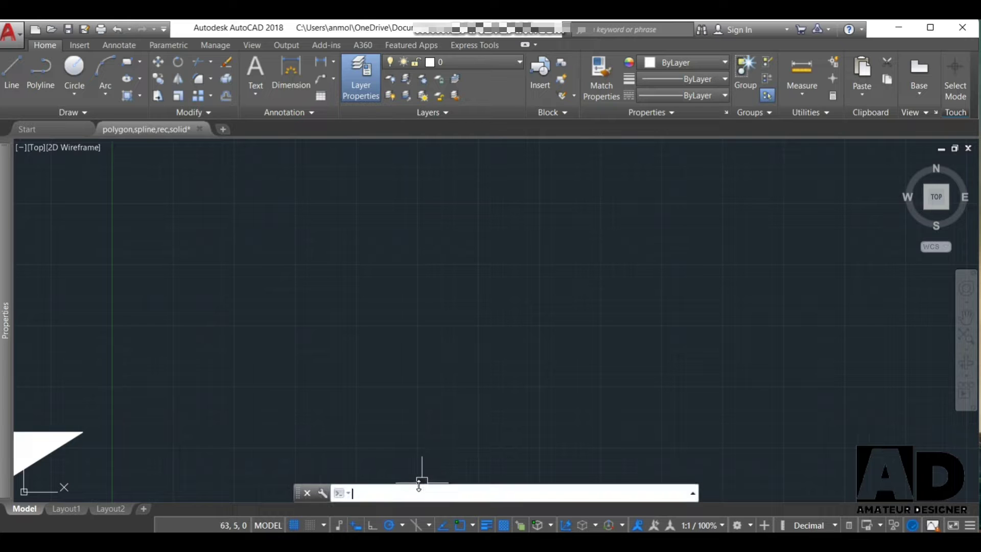
{"action": "type", "text": "PO"}
{"action": "type", "text": "L"}
{"action": "key", "text": "Return"}
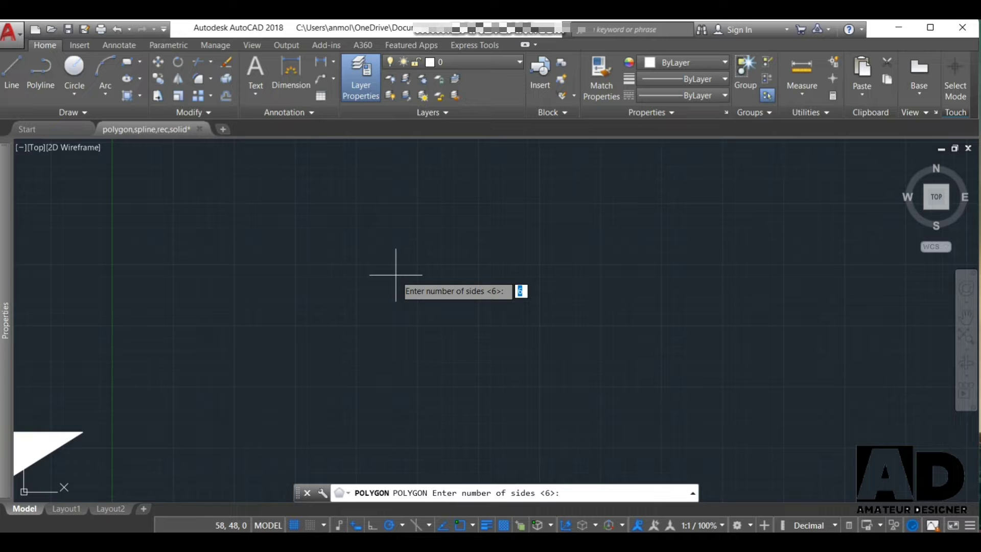
{"action": "type", "text": "5"}
{"action": "key", "text": "Return"}
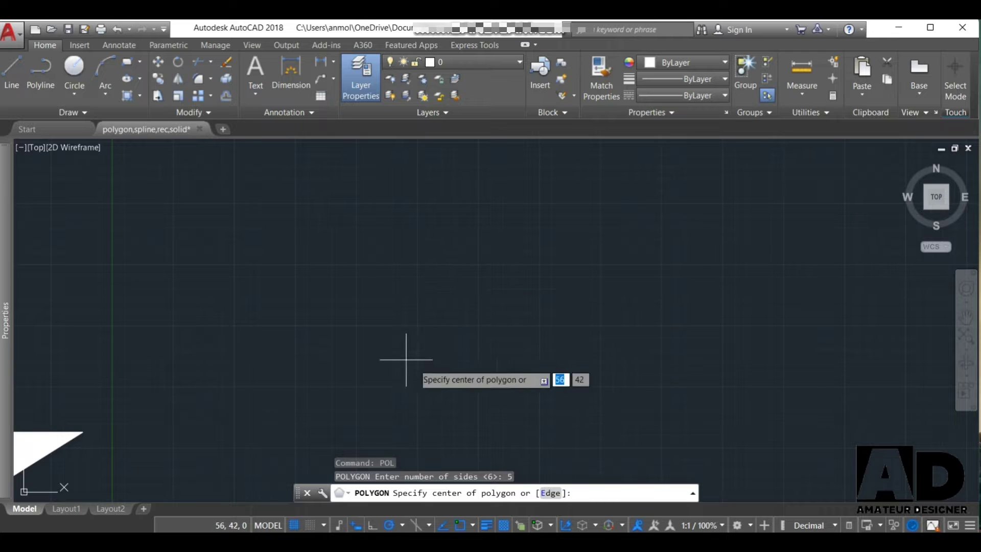
{"action": "left_click", "coordinate": [428, 265]}
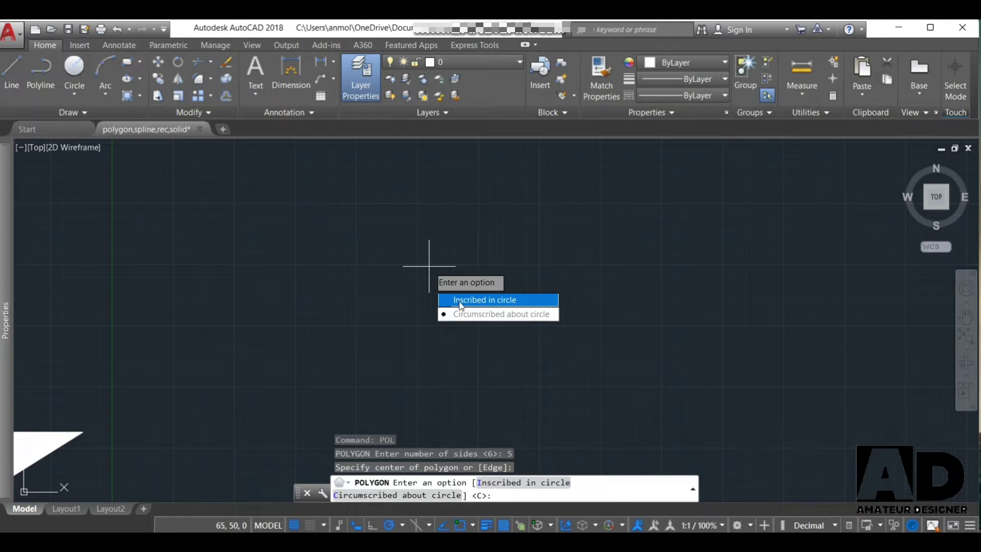
{"action": "left_click", "coordinate": [451, 303]}
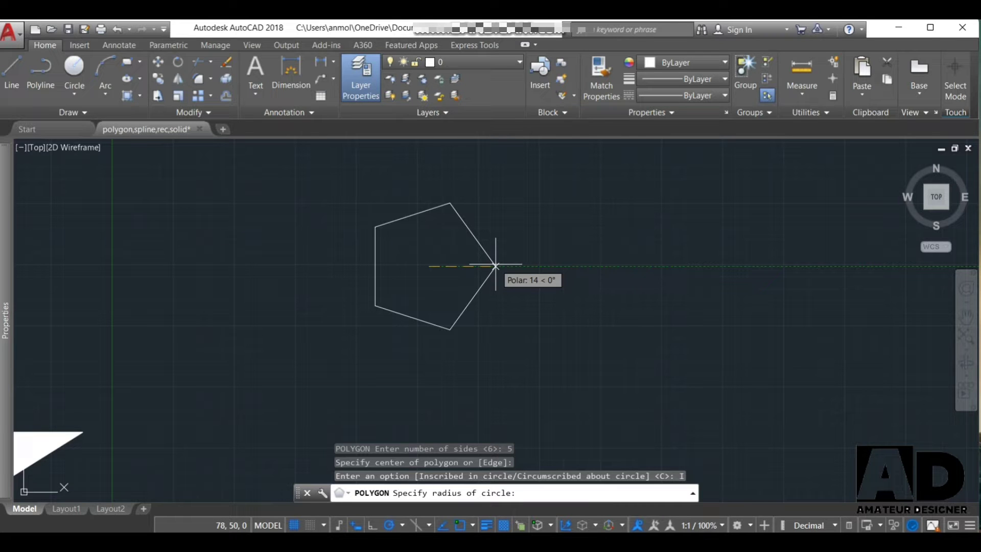
{"action": "type", "text": "10"}
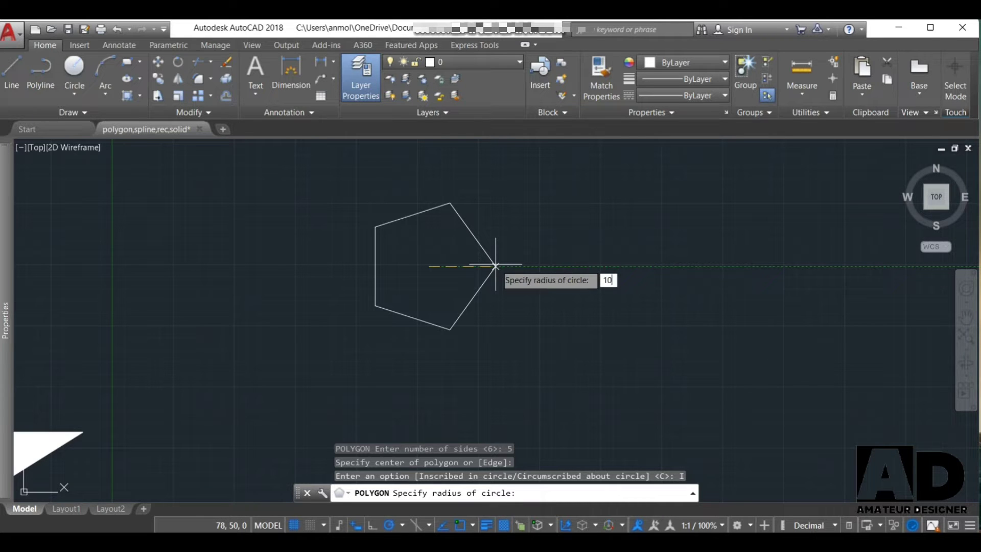
{"action": "key", "text": "Return"}
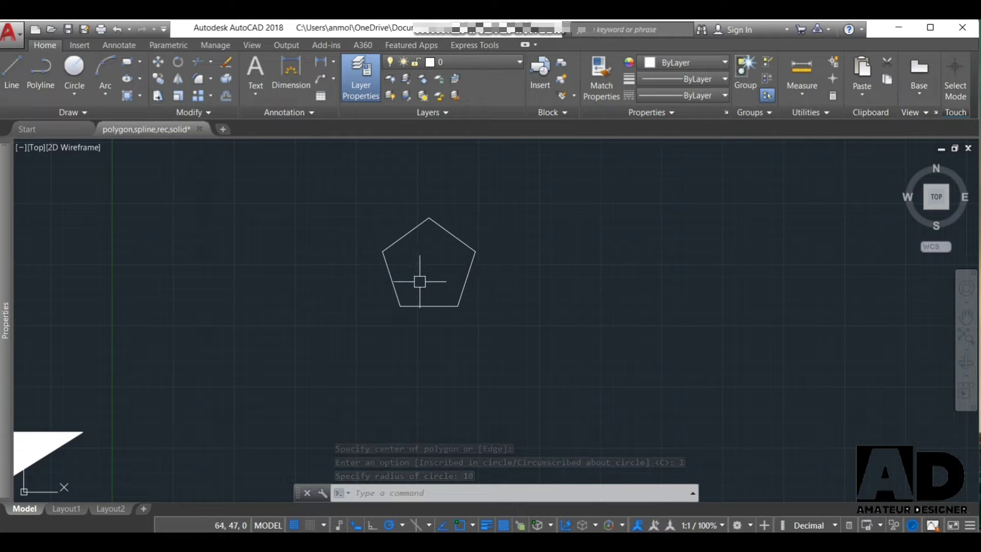
Draw a circle centred on the pentagon and passing through one of its corners.
{"action": "type", "text": "ci"}
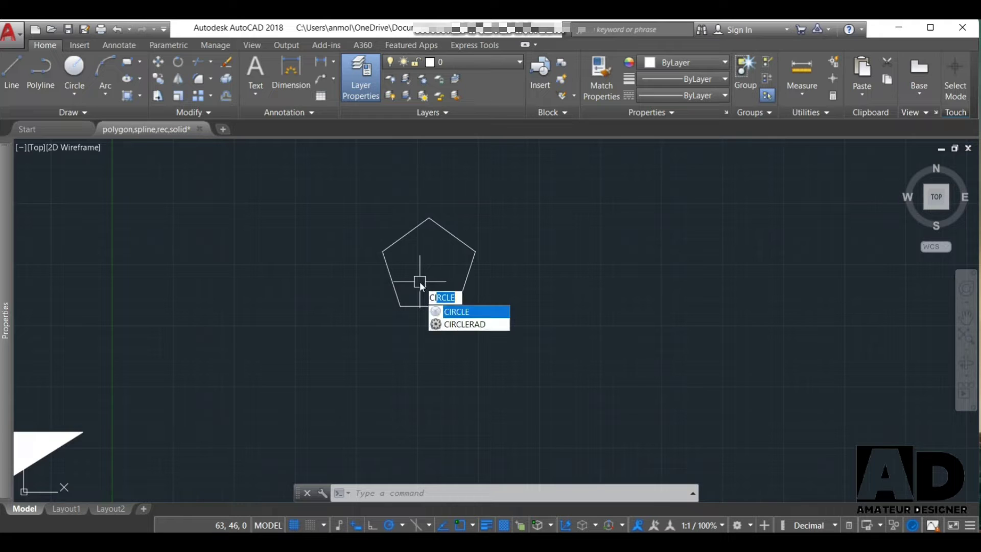
{"action": "key", "text": "Return"}
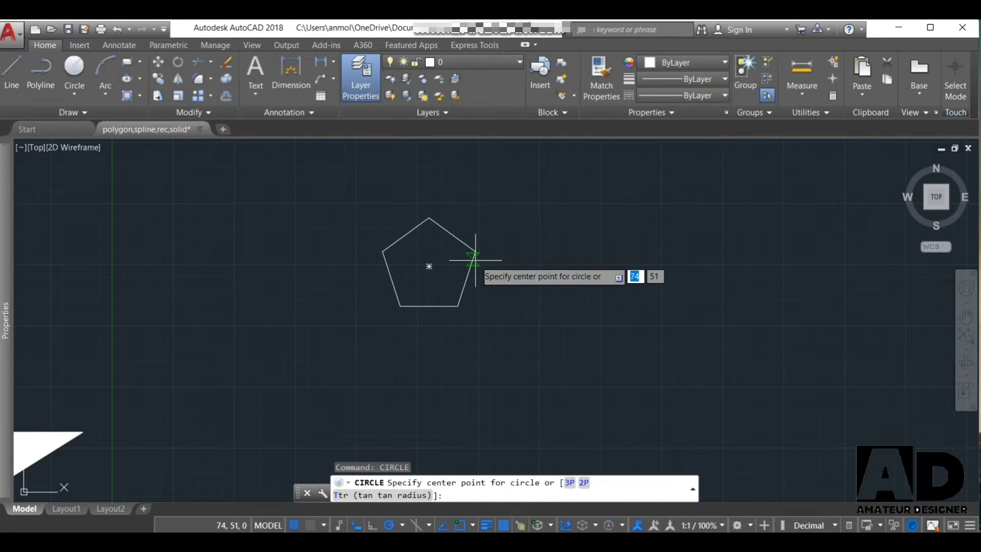
{"action": "left_click", "coordinate": [429, 265]}
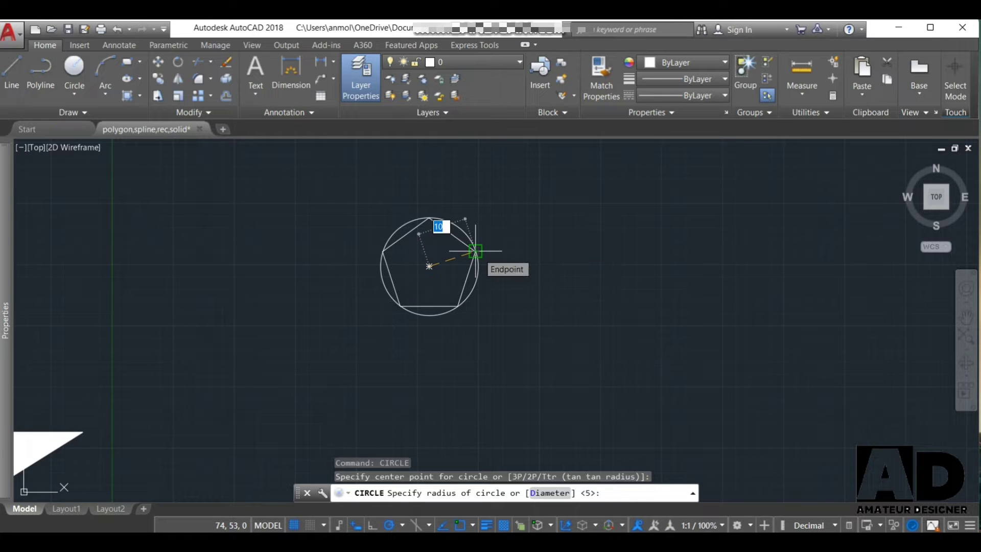
{"action": "left_click", "coordinate": [475, 251]}
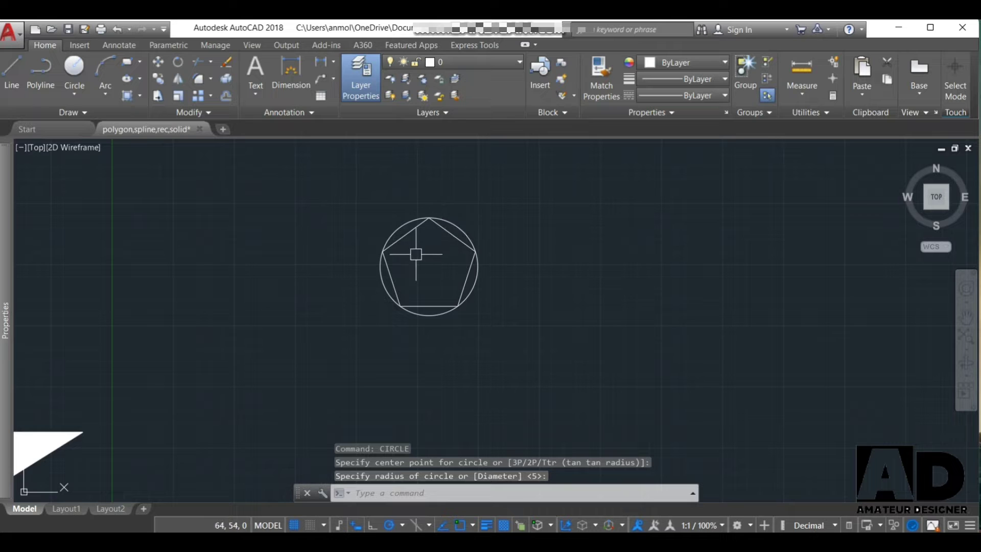
Draw a seven-sided polygon circumscribed about a radius-15 circle, right of the pentagon.
{"action": "type", "text": "p"}
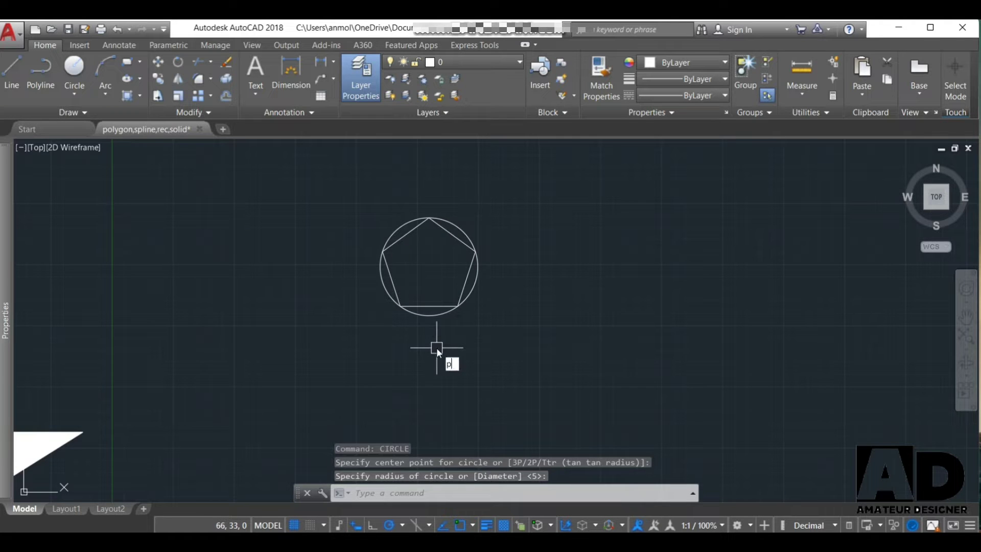
{"action": "key", "text": "Return"}
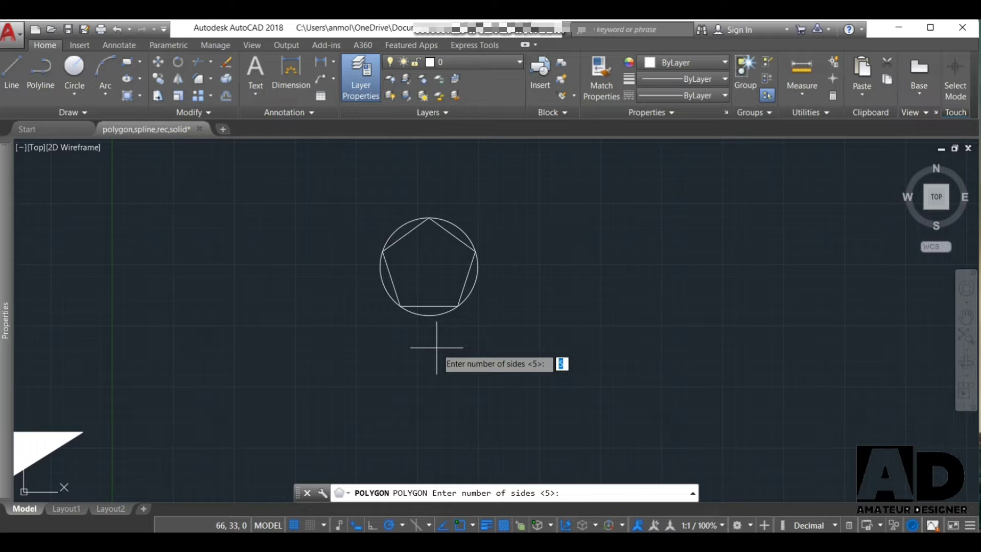
{"action": "type", "text": "7"}
{"action": "key", "text": "Return"}
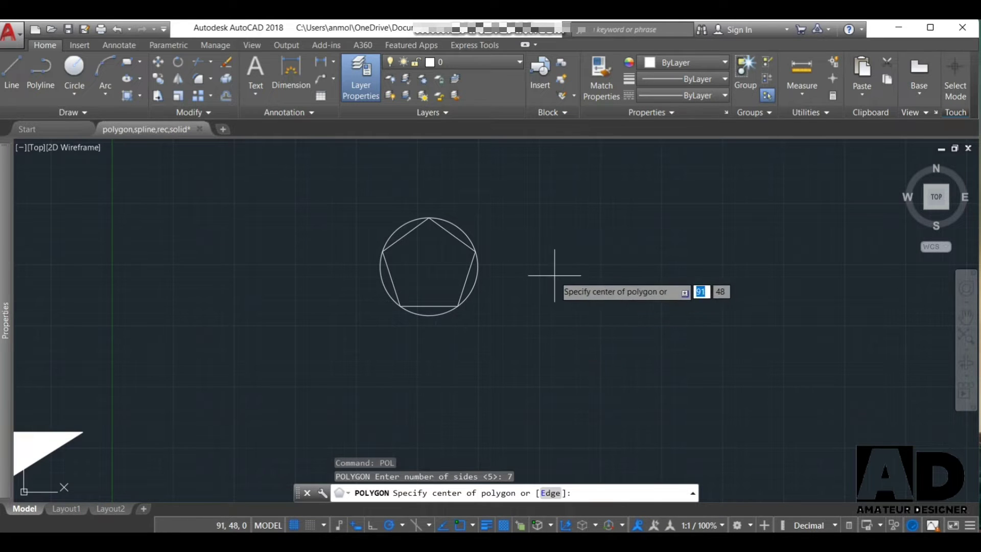
{"action": "left_click", "coordinate": [639, 273]}
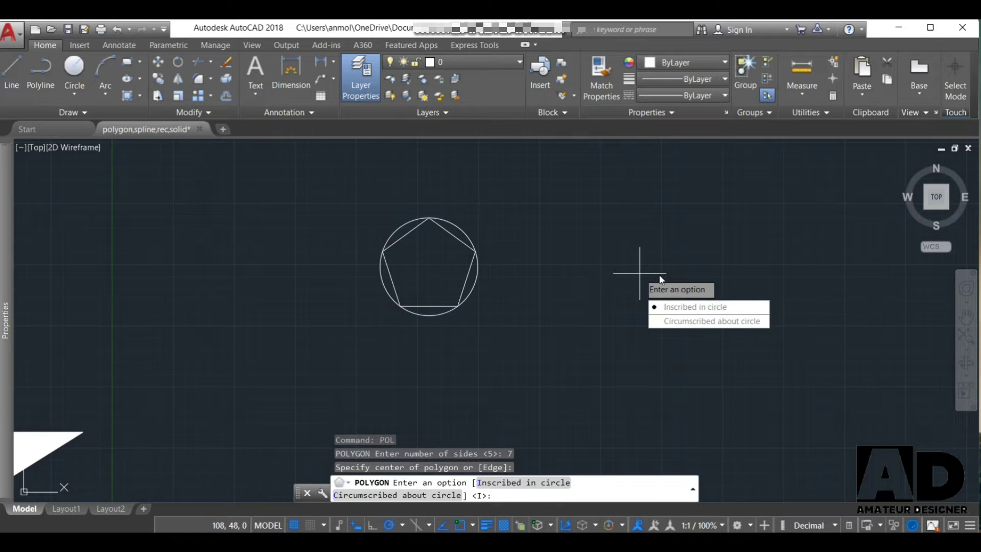
{"action": "left_click", "coordinate": [674, 322]}
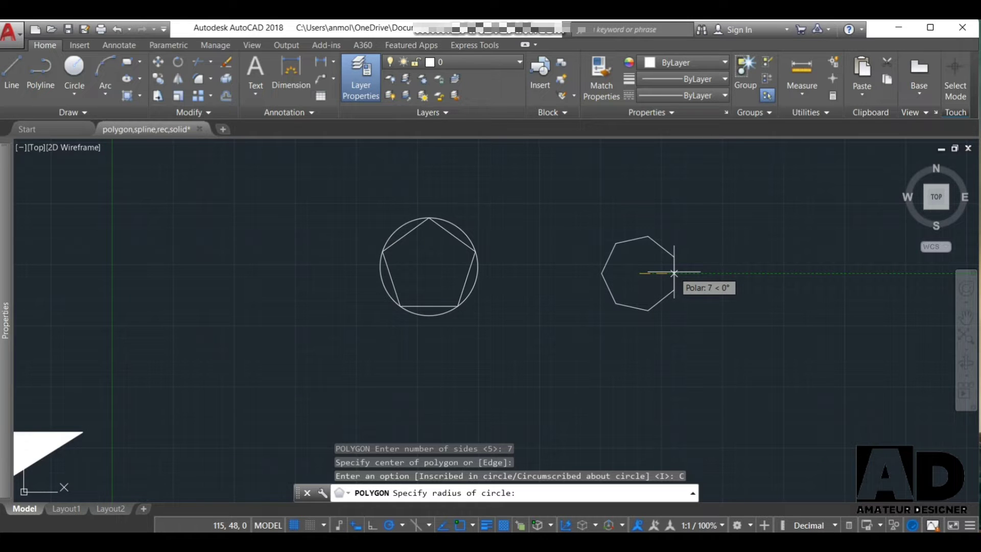
{"action": "type", "text": "15"}
{"action": "key", "text": "Return"}
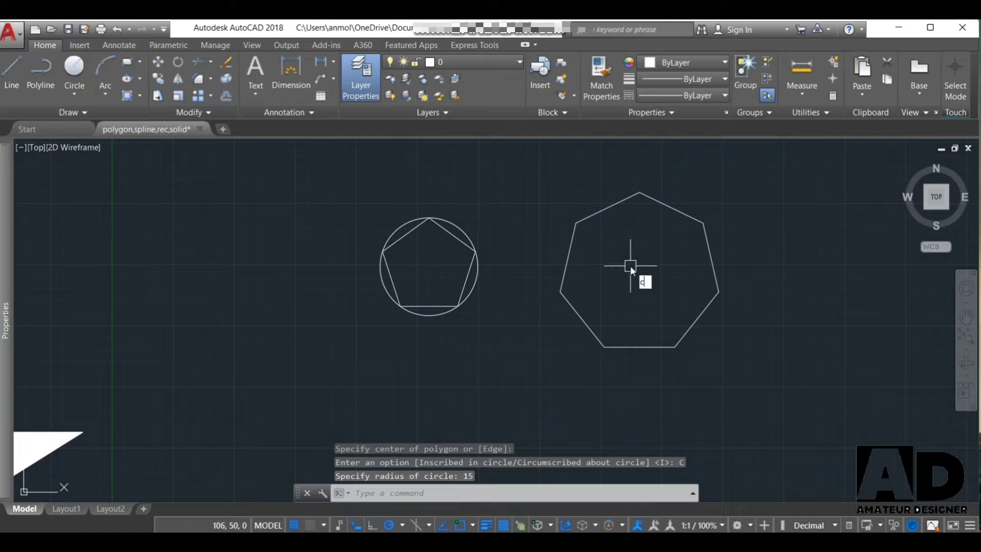
Draw a circle centred on the heptagon and passing through one of its corners.
{"action": "type", "text": "ir"}
{"action": "key", "text": "Return"}
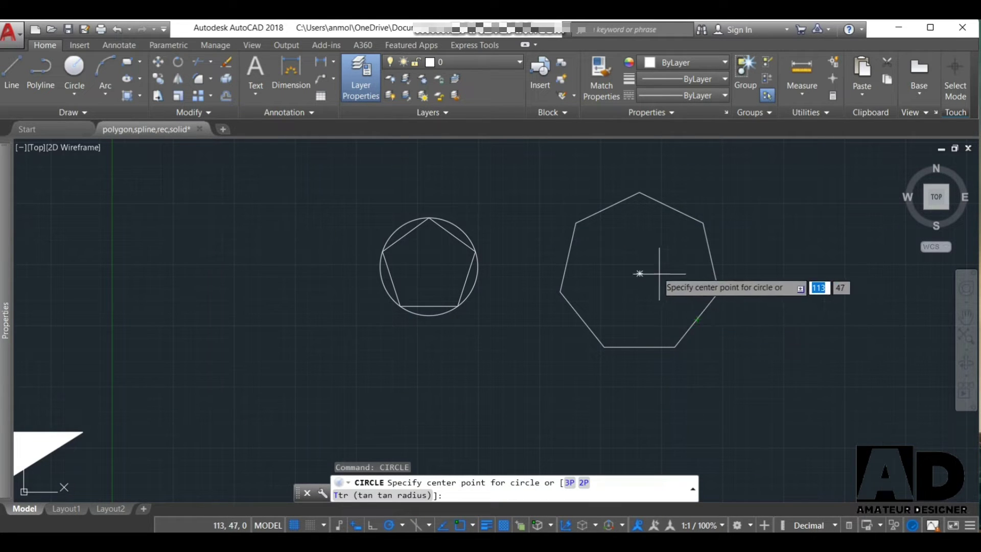
{"action": "left_click", "coordinate": [639, 273]}
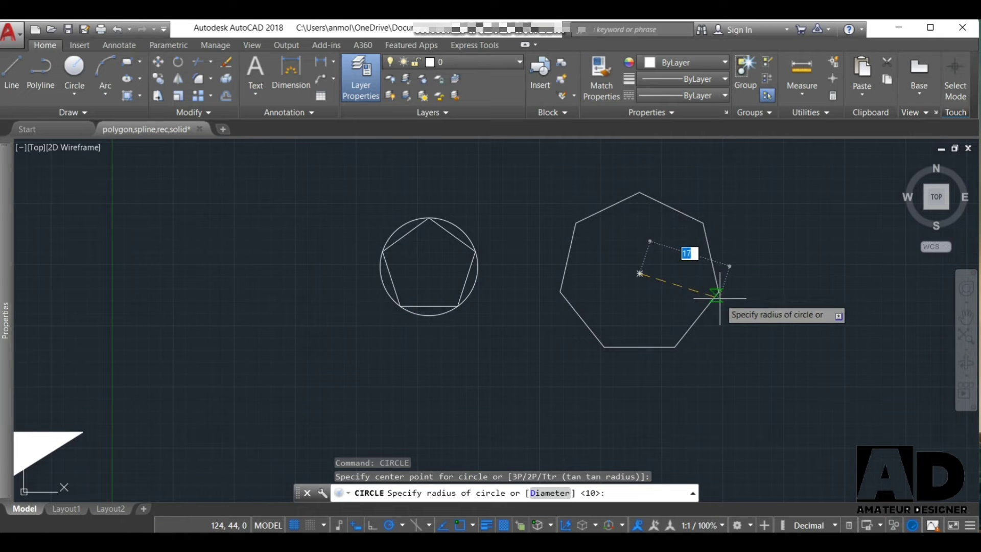
{"action": "left_click", "coordinate": [718, 306]}
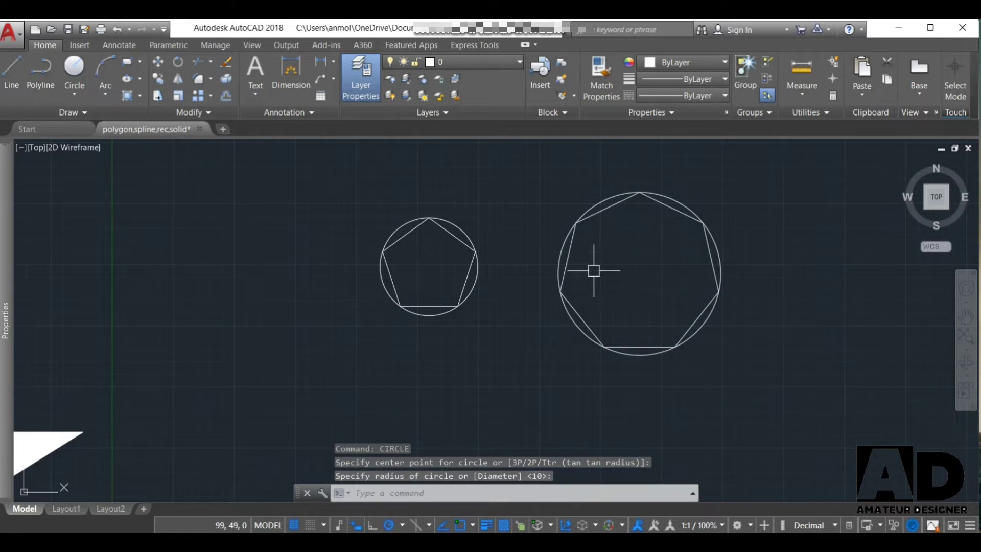
{"action": "scroll", "coordinate": [591, 272], "scroll_direction": "down", "scroll_amount": 2}
{"action": "scroll", "coordinate": [657, 244], "scroll_direction": "up", "scroll_amount": 2}
Add a radius-15 circle at the heptagon's centre and erase the outer circle through its corners.
{"action": "scroll", "coordinate": [656, 243], "scroll_direction": "up", "scroll_amount": 2}
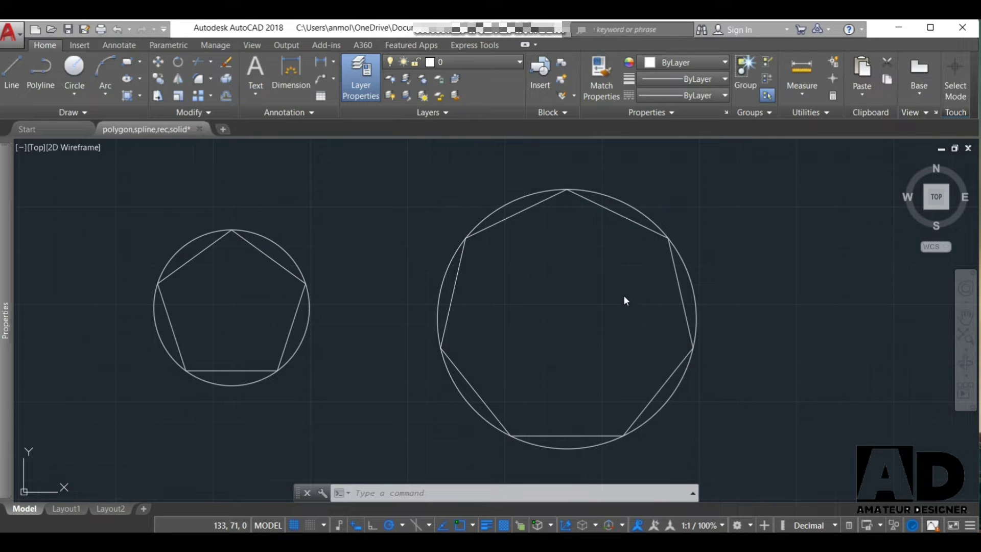
{"action": "type", "text": "CI"}
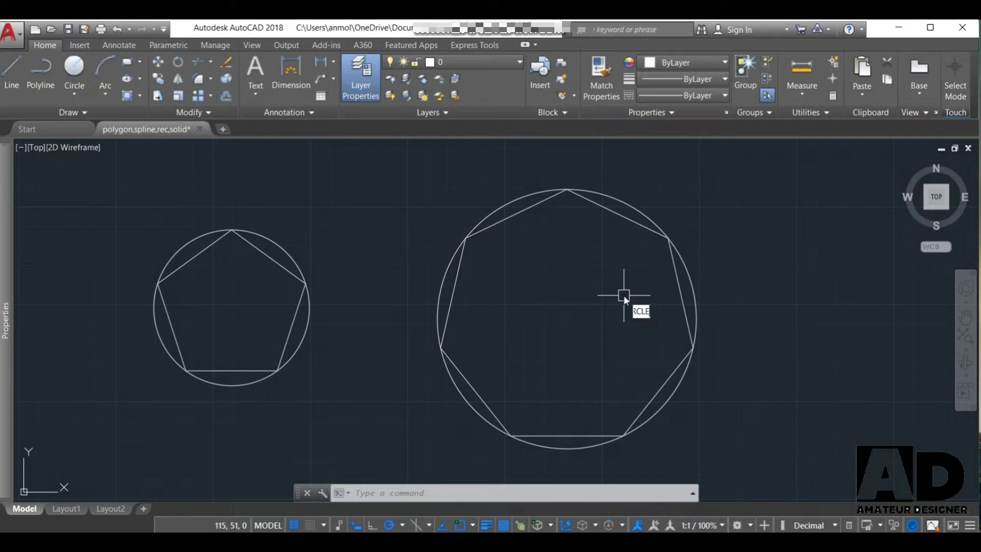
{"action": "type", "text": "R"}
{"action": "key", "text": "Return"}
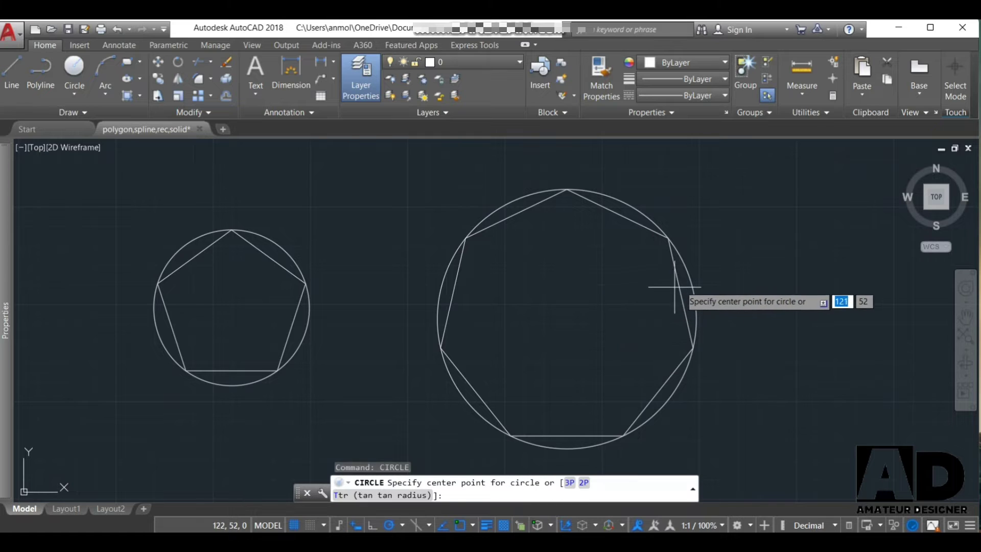
{"action": "left_click", "coordinate": [567, 318]}
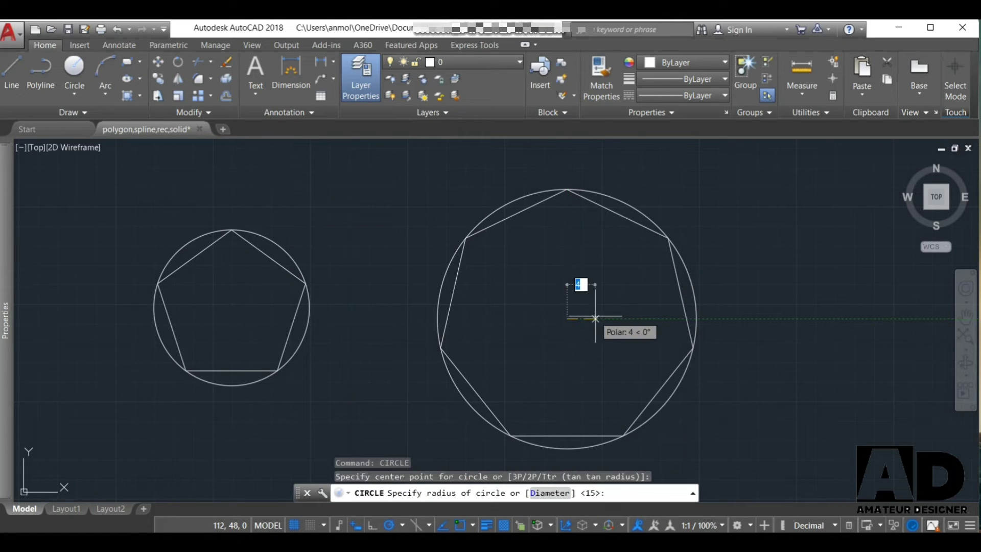
{"action": "type", "text": "15"}
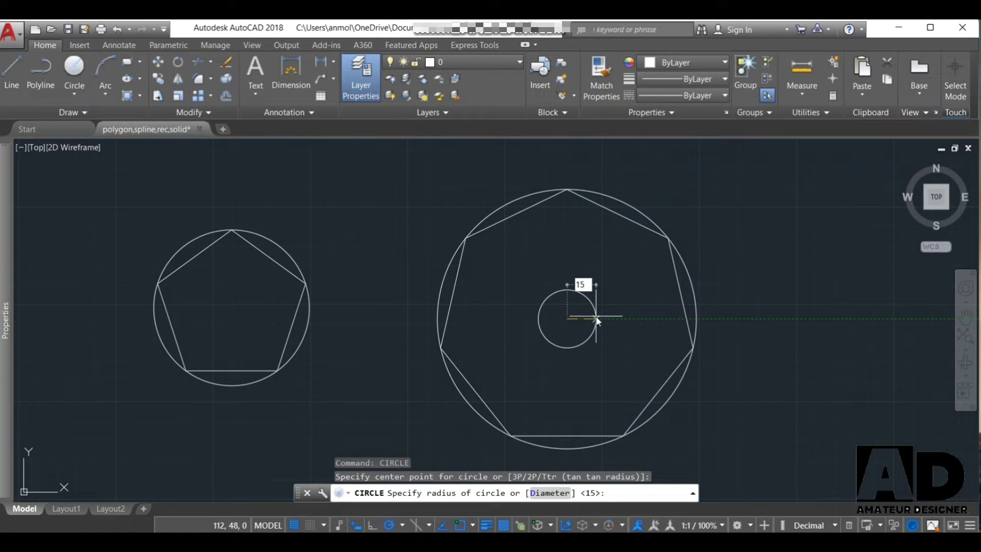
{"action": "key", "text": "Return"}
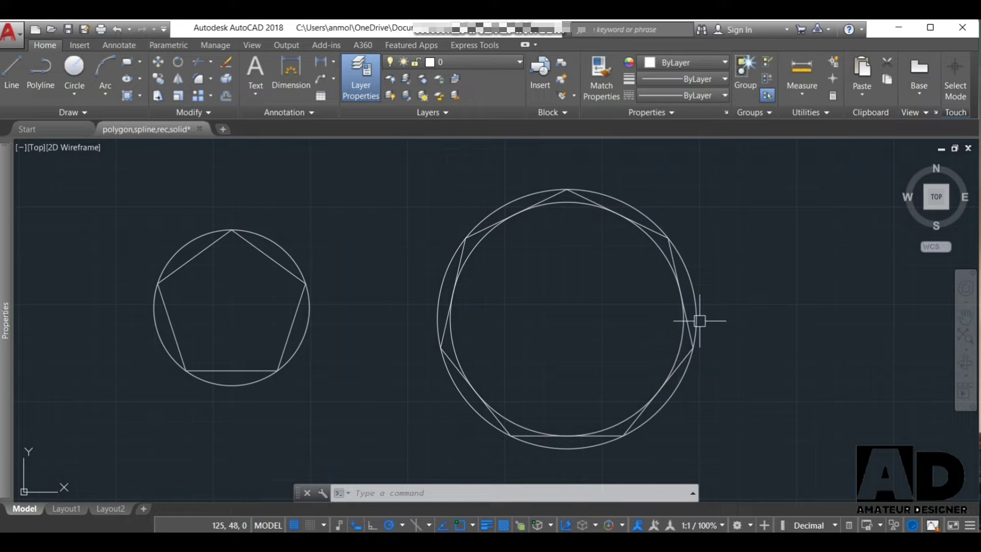
{"action": "left_click", "coordinate": [696, 318]}
{"action": "key", "text": "Delete"}
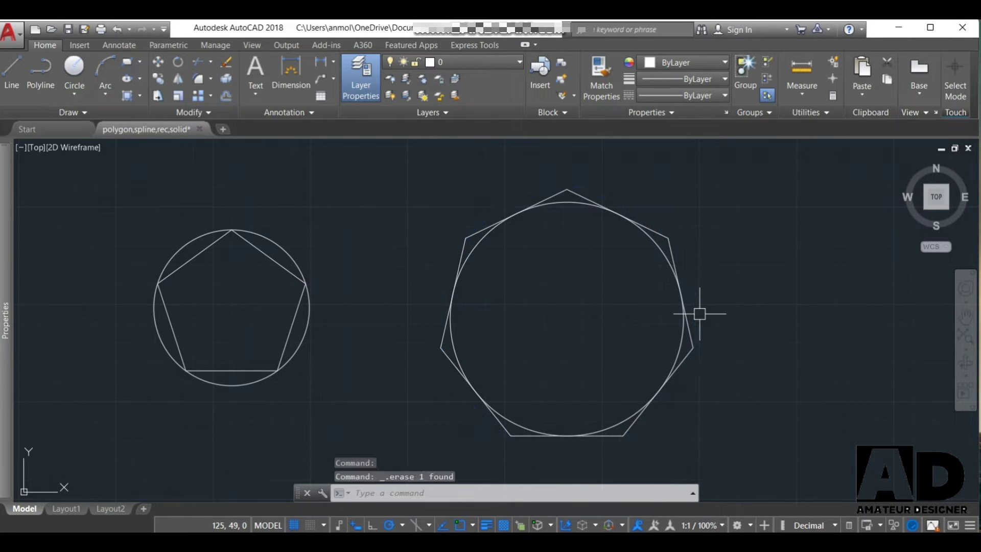
Draw a rectangle from two corners picked in empty space above the polygons.
{"action": "scroll", "coordinate": [586, 315], "scroll_direction": "down", "scroll_amount": 5}
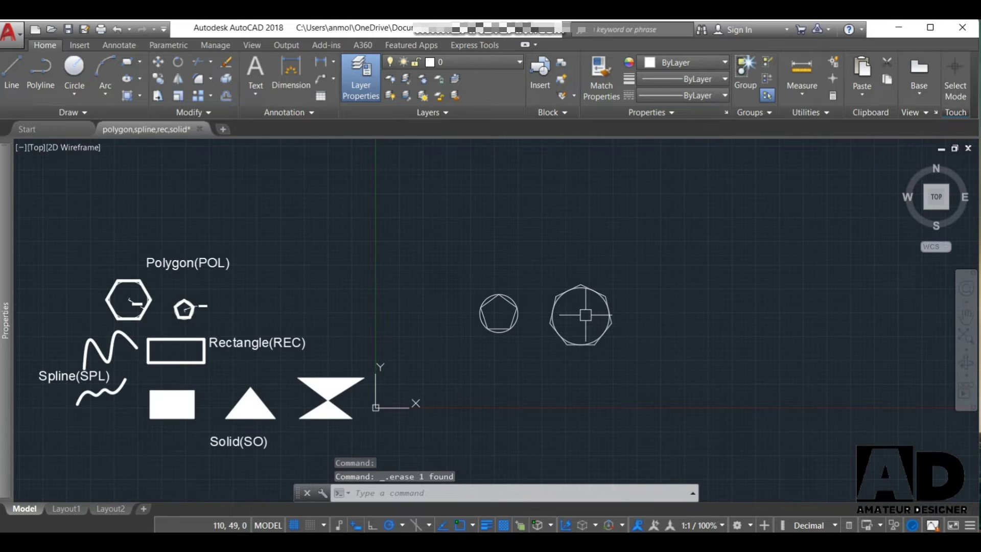
{"action": "scroll", "coordinate": [585, 315], "scroll_direction": "down", "scroll_amount": 3}
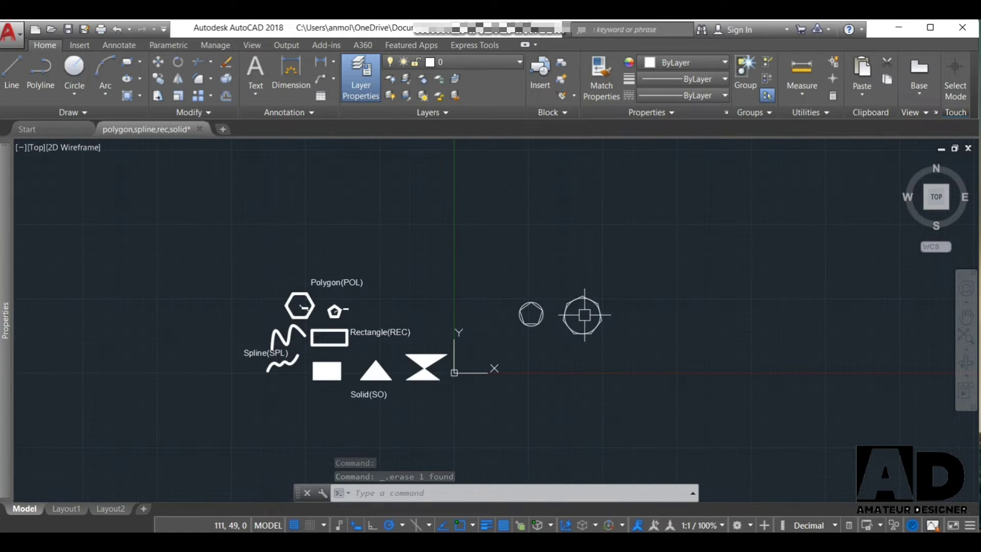
{"action": "scroll", "coordinate": [368, 328], "scroll_direction": "up", "scroll_amount": 6}
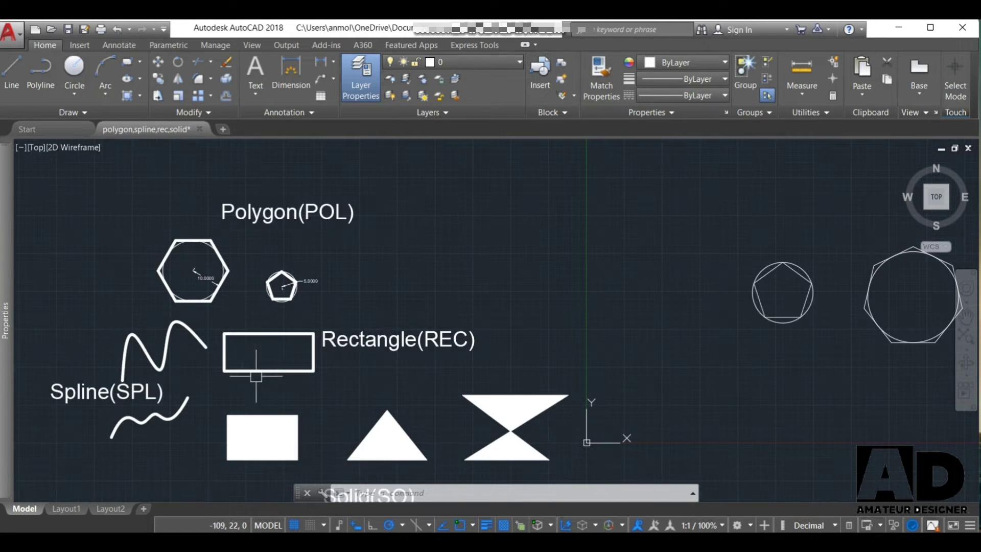
{"action": "scroll", "coordinate": [257, 375], "scroll_direction": "up", "scroll_amount": 4}
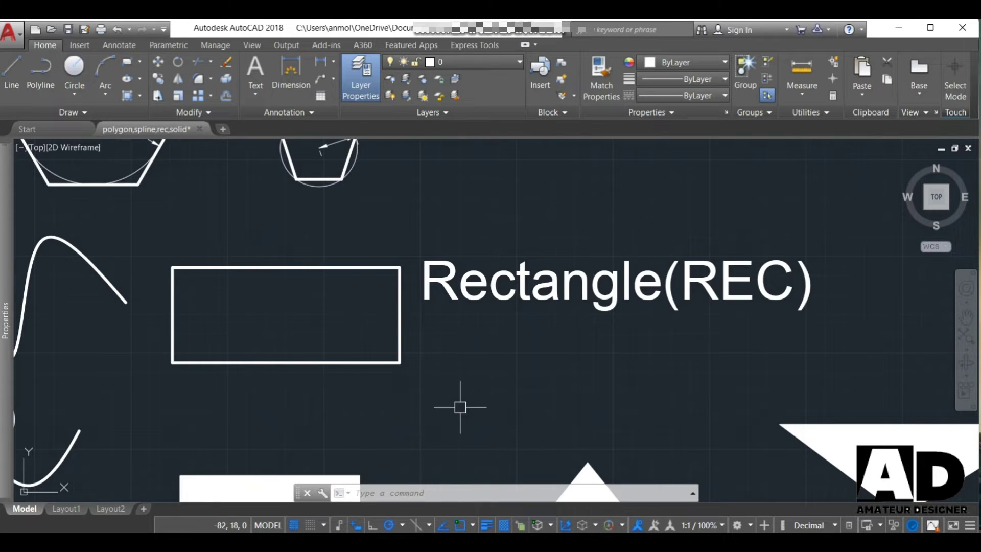
{"action": "scroll", "coordinate": [460, 403], "scroll_direction": "down", "scroll_amount": 6}
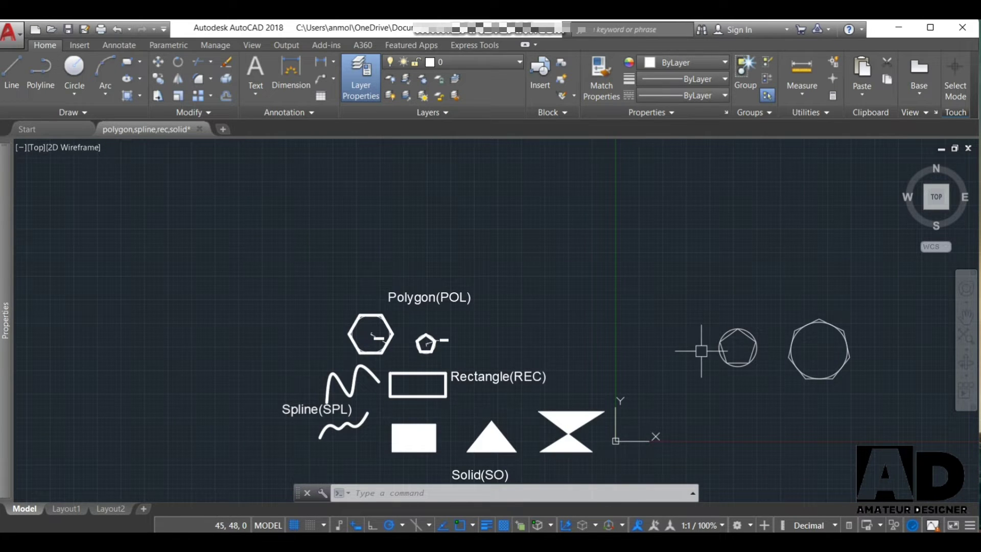
{"action": "left_click", "coordinate": [521, 498]}
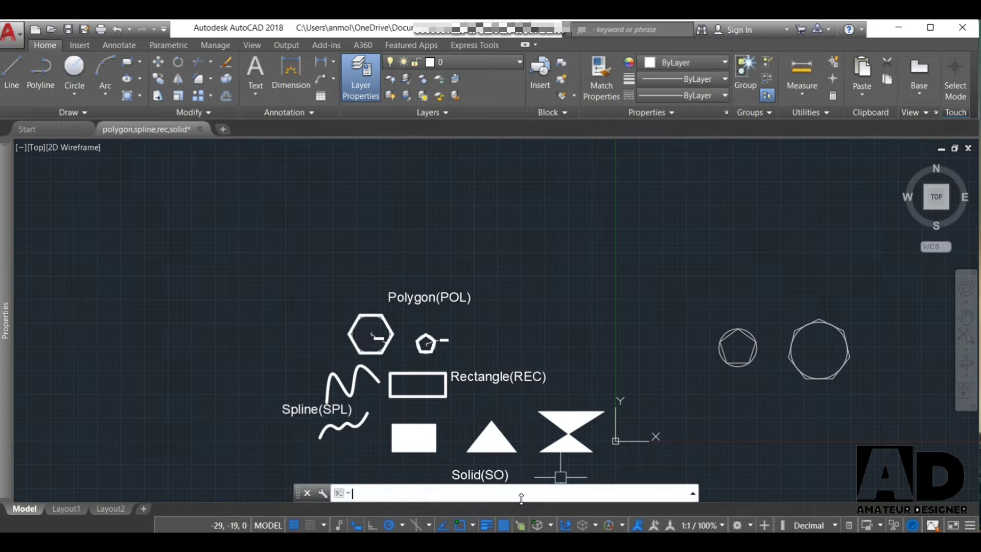
{"action": "type", "text": "REC"}
{"action": "key", "text": "Return"}
{"action": "scroll", "coordinate": [537, 331], "scroll_direction": "down", "scroll_amount": 2}
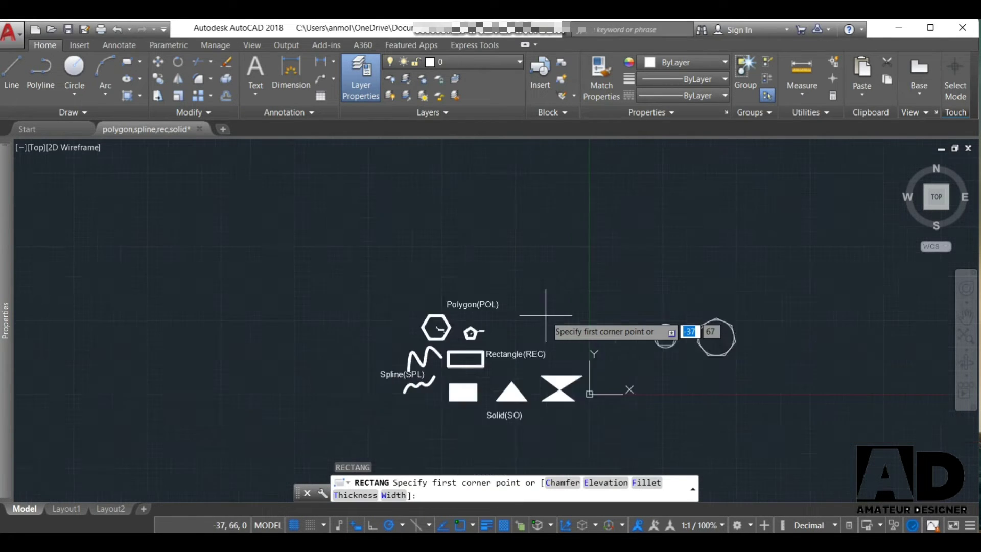
{"action": "scroll", "coordinate": [562, 326], "scroll_direction": "down", "scroll_amount": 2}
{"action": "scroll", "coordinate": [734, 305], "scroll_direction": "up", "scroll_amount": 2}
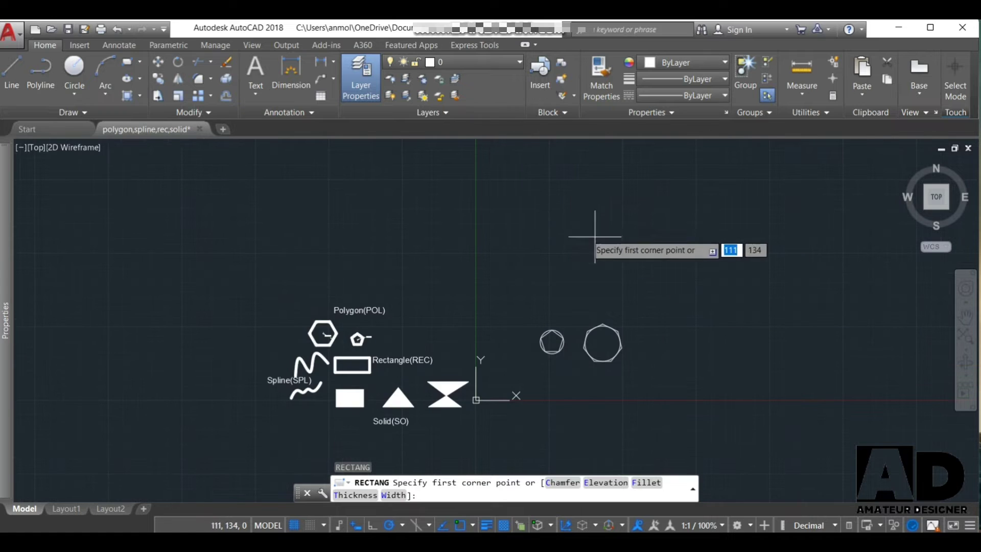
{"action": "left_click", "coordinate": [566, 209]}
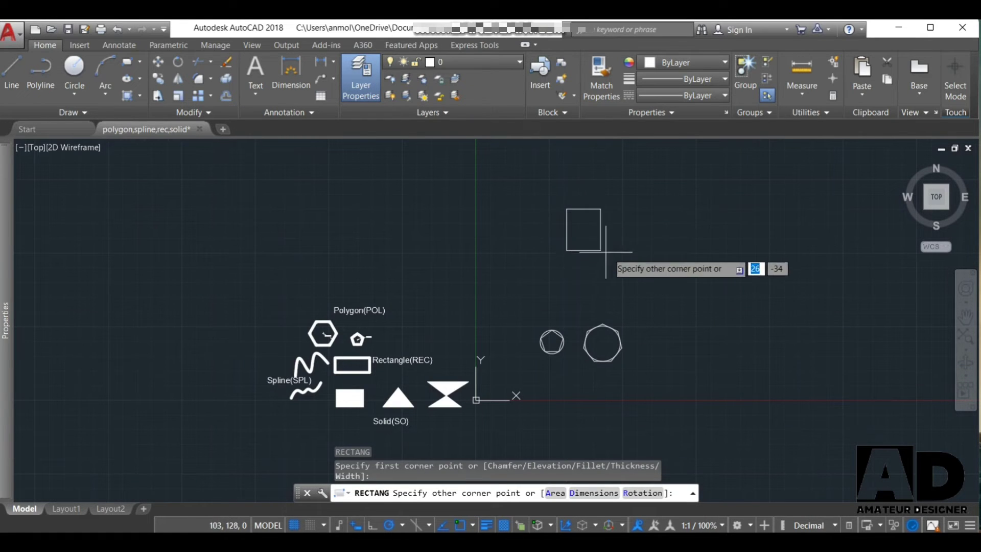
{"action": "left_click", "coordinate": [700, 267]}
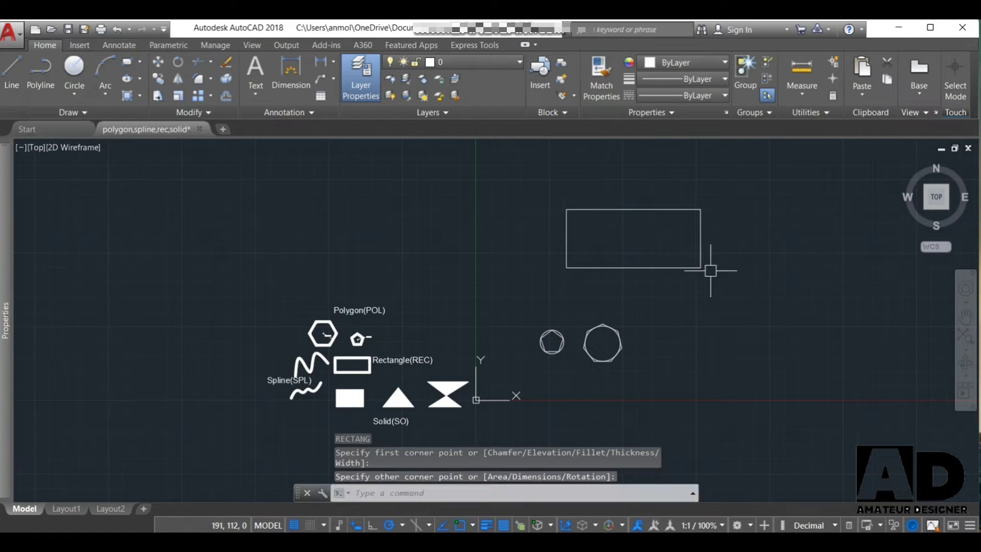
{"action": "scroll", "coordinate": [753, 229], "scroll_direction": "up", "scroll_amount": 2}
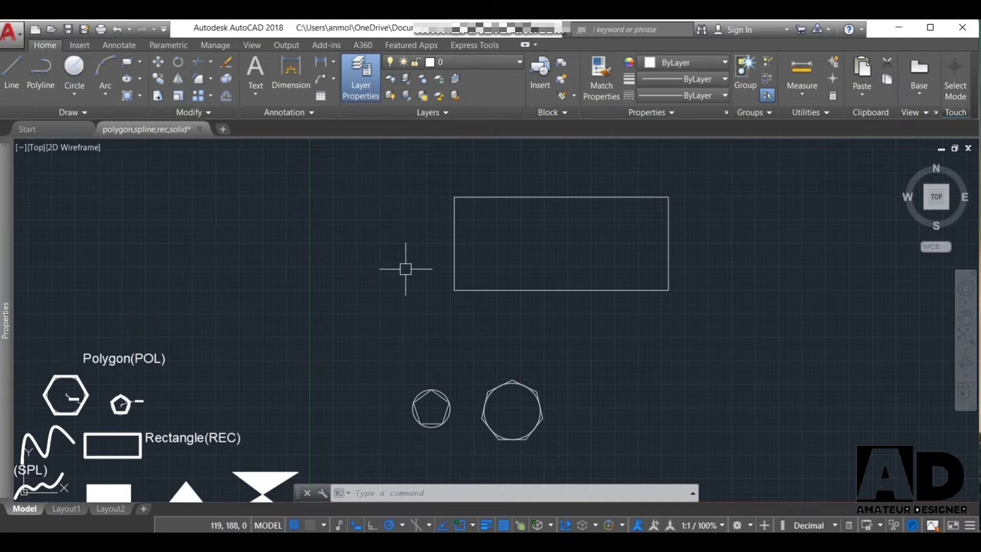
{"action": "scroll", "coordinate": [411, 277], "scroll_direction": "down", "scroll_amount": 2}
{"action": "scroll", "coordinate": [128, 396], "scroll_direction": "up", "scroll_amount": 3}
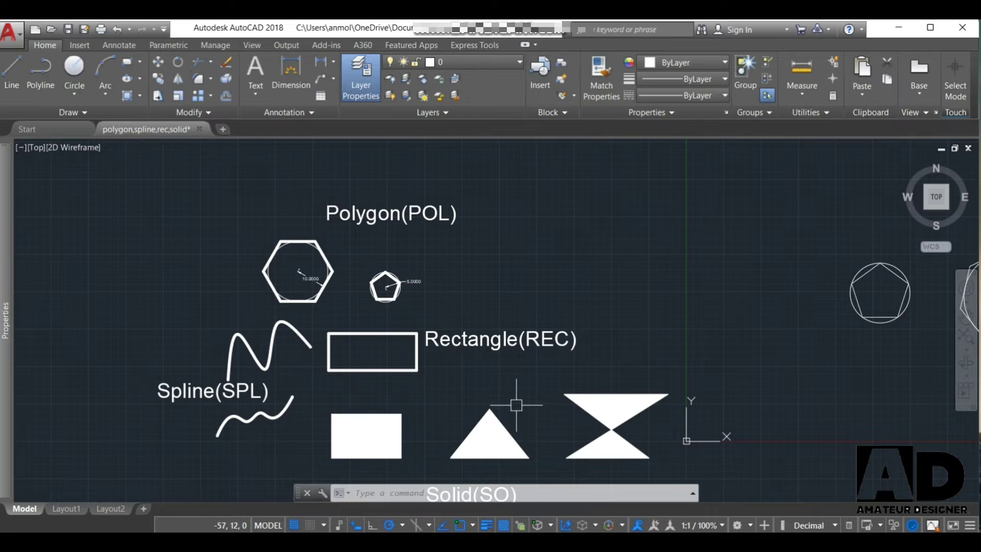
{"action": "scroll", "coordinate": [388, 376], "scroll_direction": "down", "scroll_amount": 3}
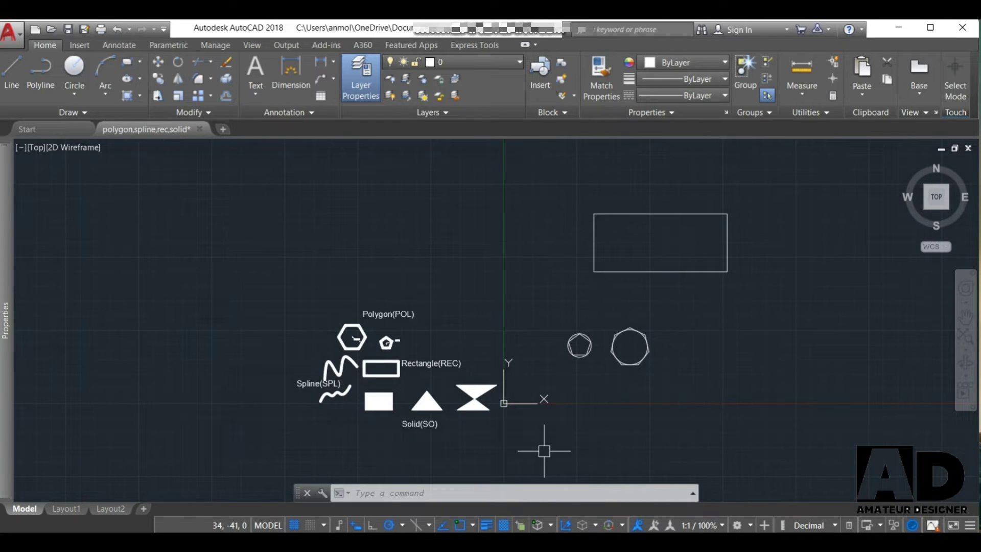
{"action": "scroll", "coordinate": [306, 367], "scroll_direction": "down", "scroll_amount": 2}
{"action": "scroll", "coordinate": [306, 367], "scroll_direction": "down", "scroll_amount": 1}
{"action": "scroll", "coordinate": [493, 353], "scroll_direction": "up", "scroll_amount": 3}
{"action": "type", "text": "SPL"}
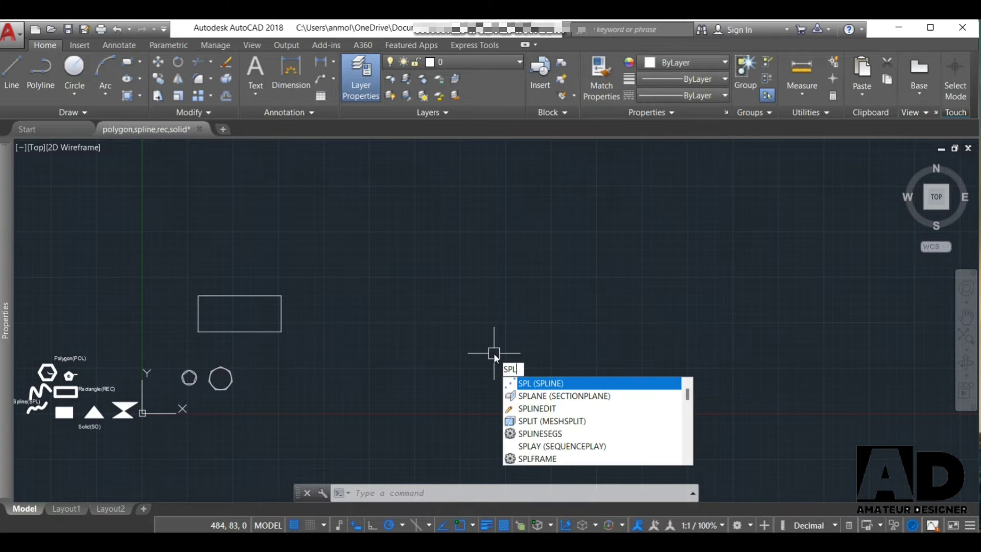
Draw a Fit-method spline through five points forming a two-peak wave, then select it.
{"action": "key", "text": "Return"}
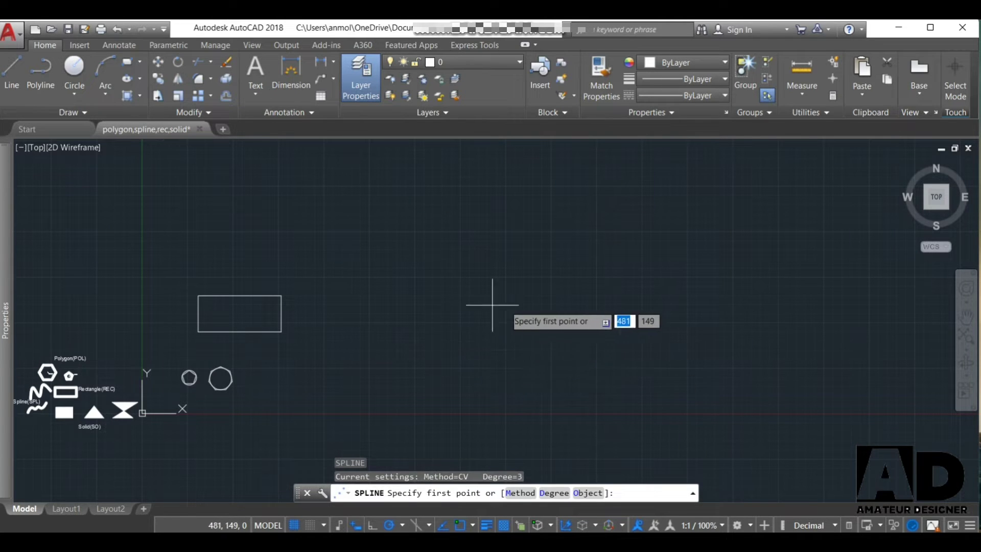
{"action": "left_click", "coordinate": [527, 493]}
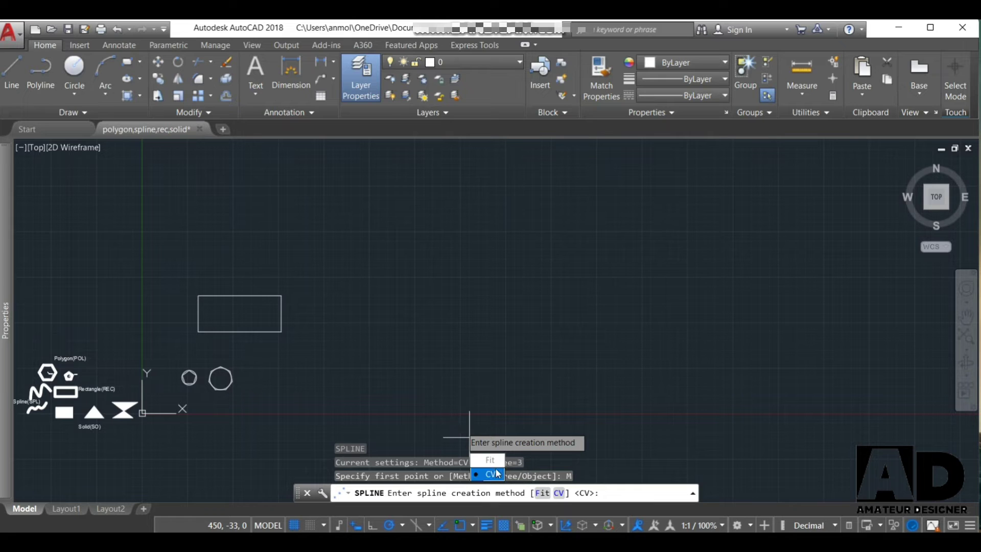
{"action": "left_click", "coordinate": [492, 461]}
{"action": "left_click", "coordinate": [384, 309]}
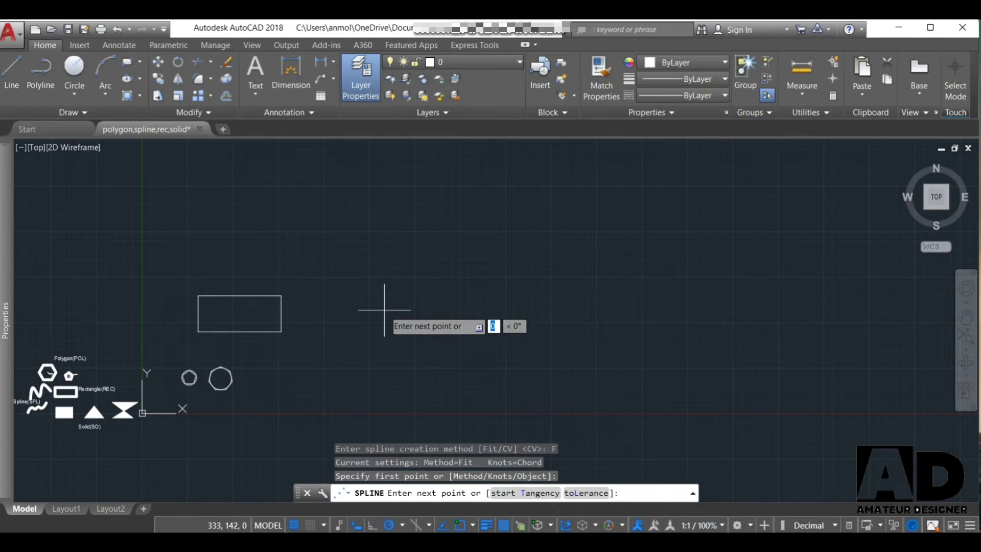
{"action": "left_click", "coordinate": [411, 241]}
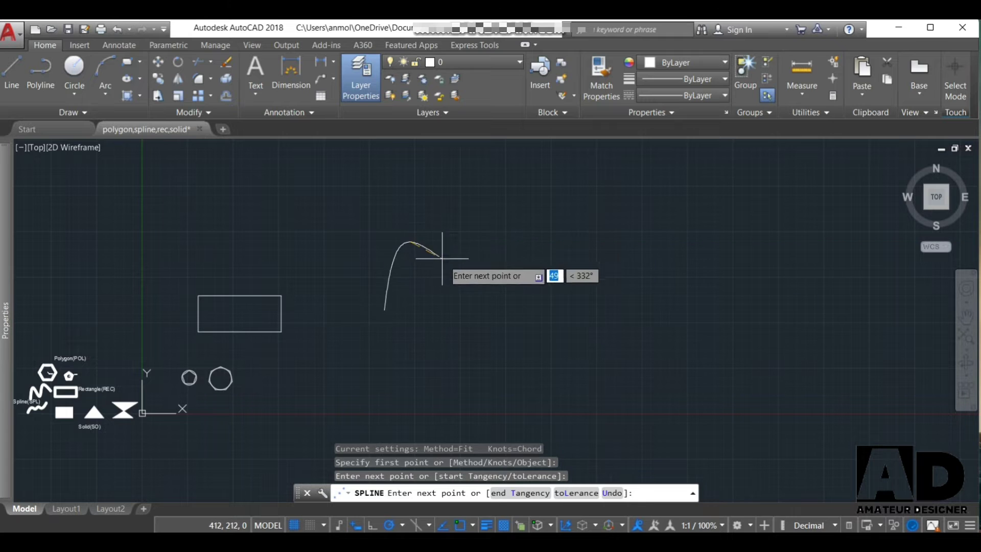
{"action": "left_click", "coordinate": [464, 309]}
{"action": "left_click", "coordinate": [508, 223]}
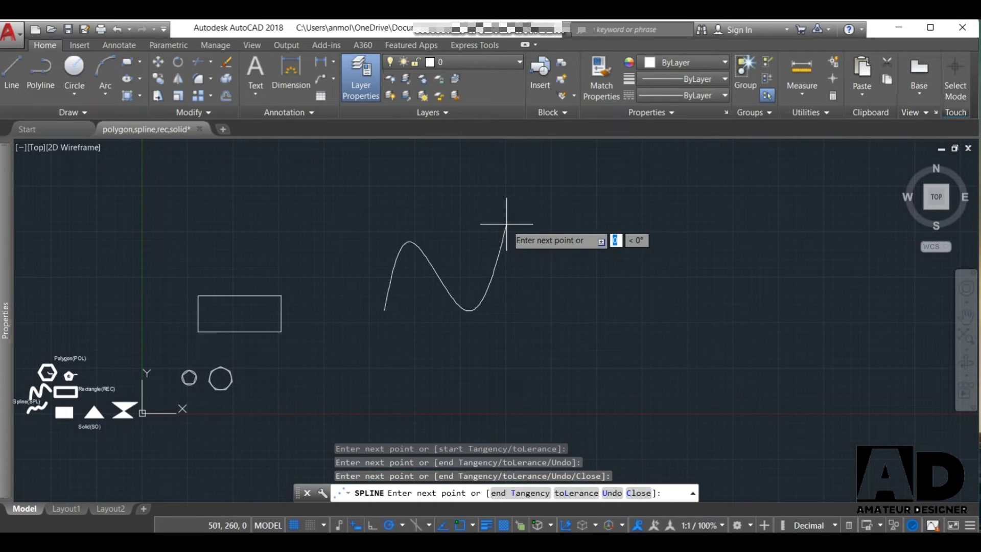
{"action": "left_click", "coordinate": [545, 286]}
{"action": "key", "text": "Return"}
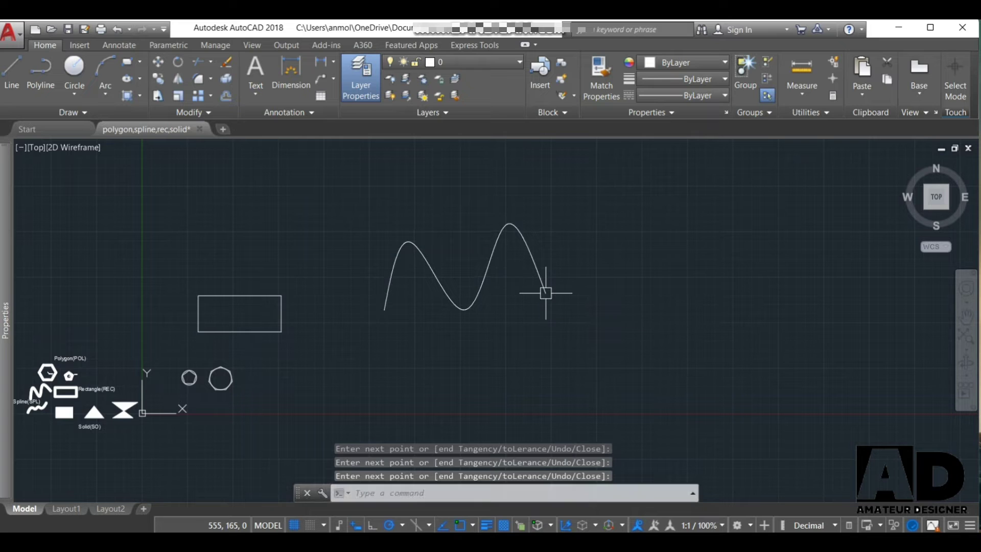
{"action": "scroll", "coordinate": [507, 279], "scroll_direction": "up", "scroll_amount": 2}
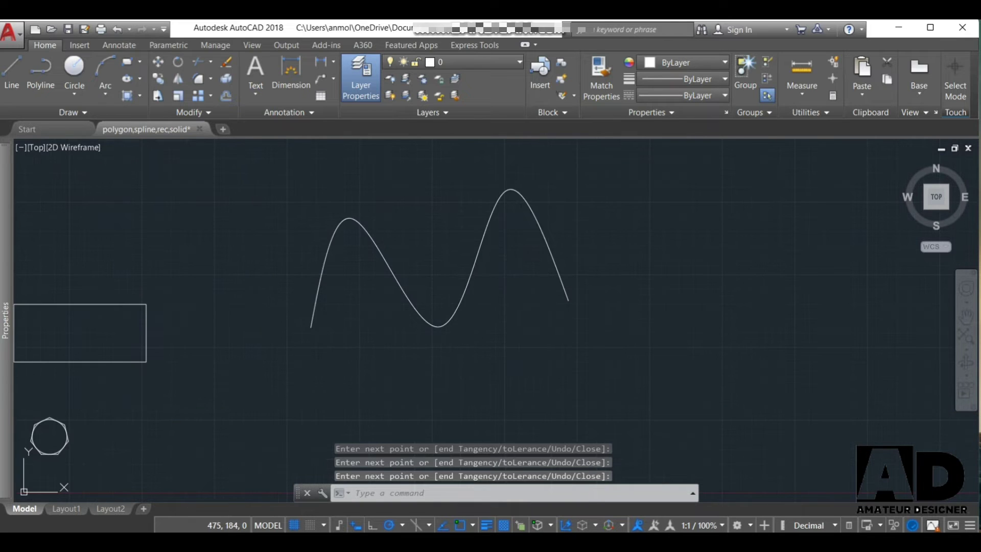
{"action": "left_click", "coordinate": [467, 275]}
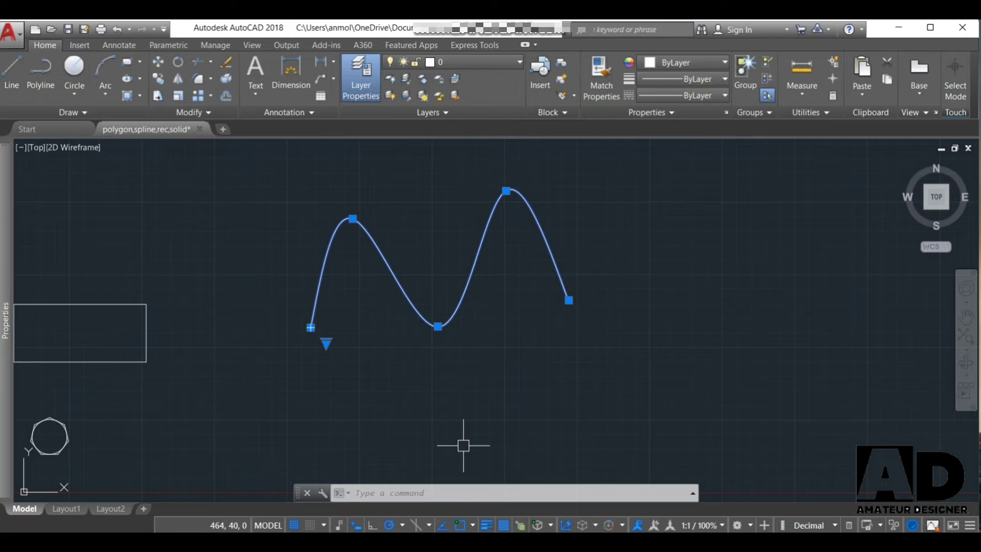
{"action": "type", "text": "SPL"}
Start a CV-method spline and place five control vertices right of the wavy curve.
{"action": "key", "text": "Return"}
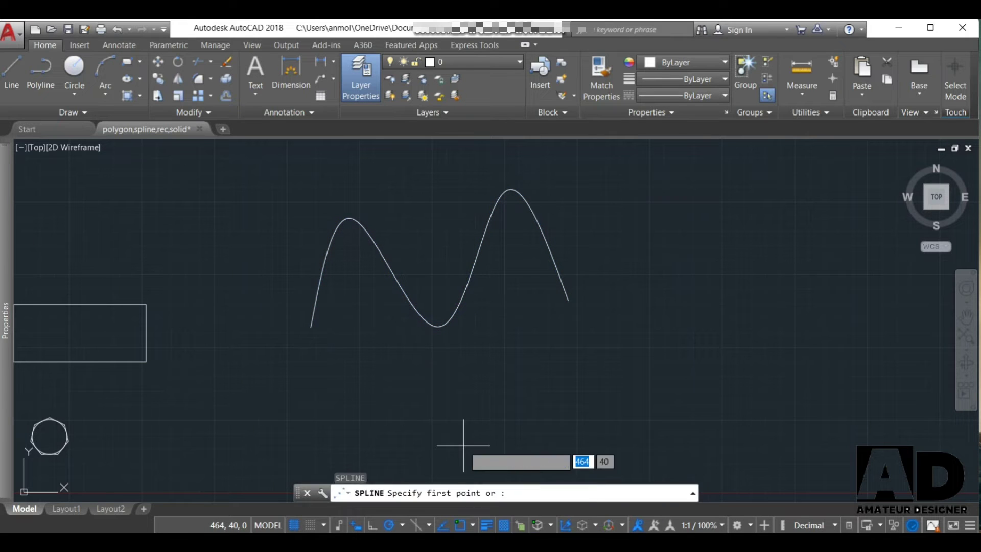
{"action": "left_click", "coordinate": [526, 493]}
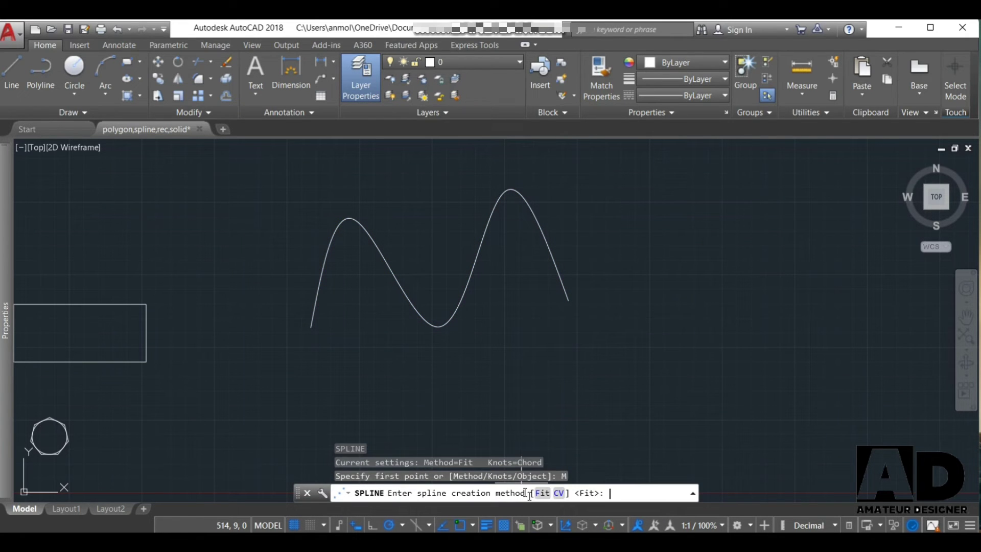
{"action": "left_click", "coordinate": [560, 492]}
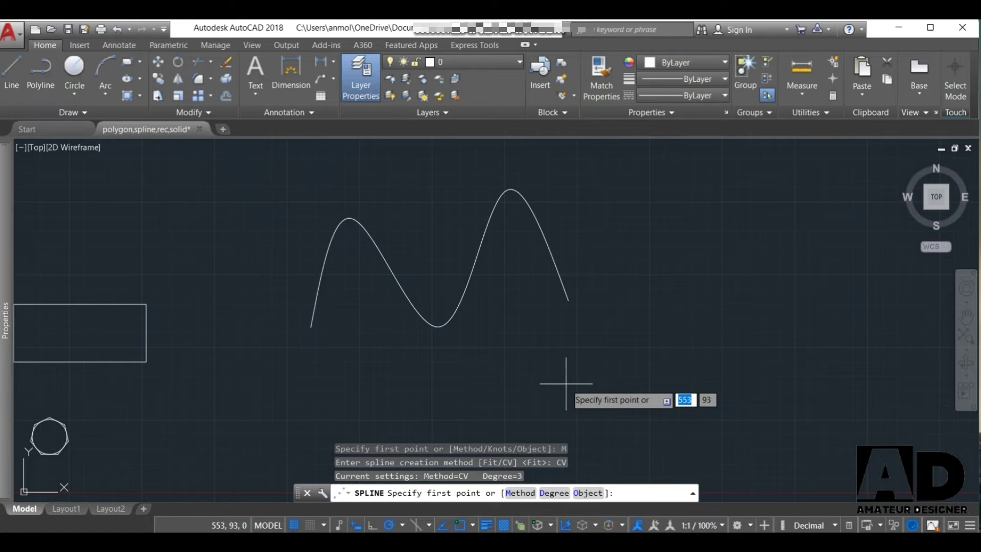
{"action": "scroll", "coordinate": [565, 383], "scroll_direction": "down", "scroll_amount": 2}
{"action": "left_click", "coordinate": [604, 399]}
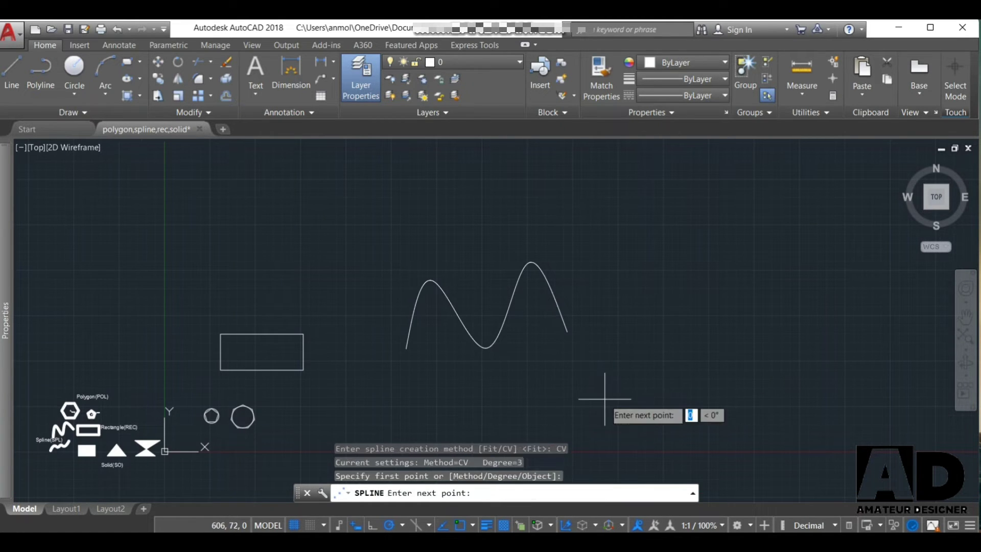
{"action": "left_click", "coordinate": [623, 320]}
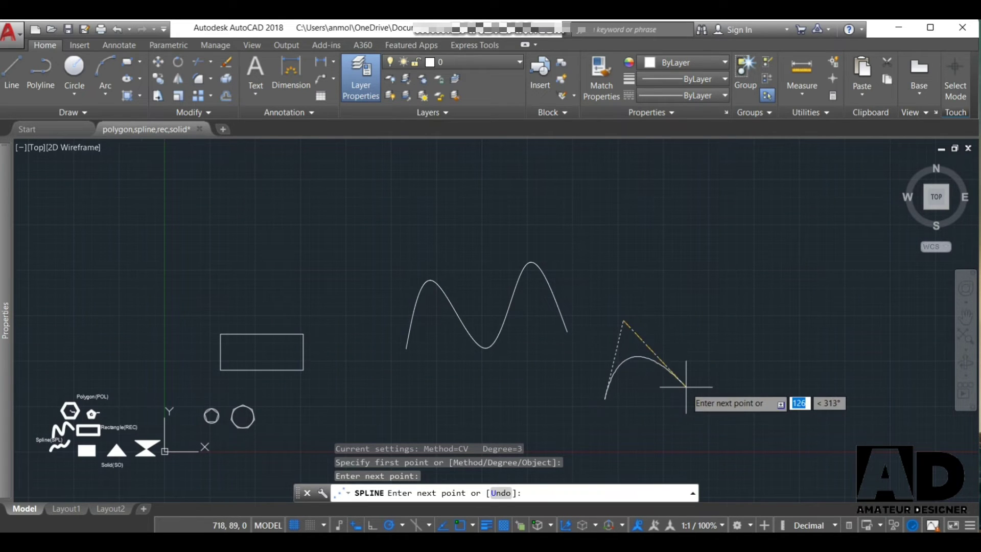
{"action": "left_click", "coordinate": [685, 386]}
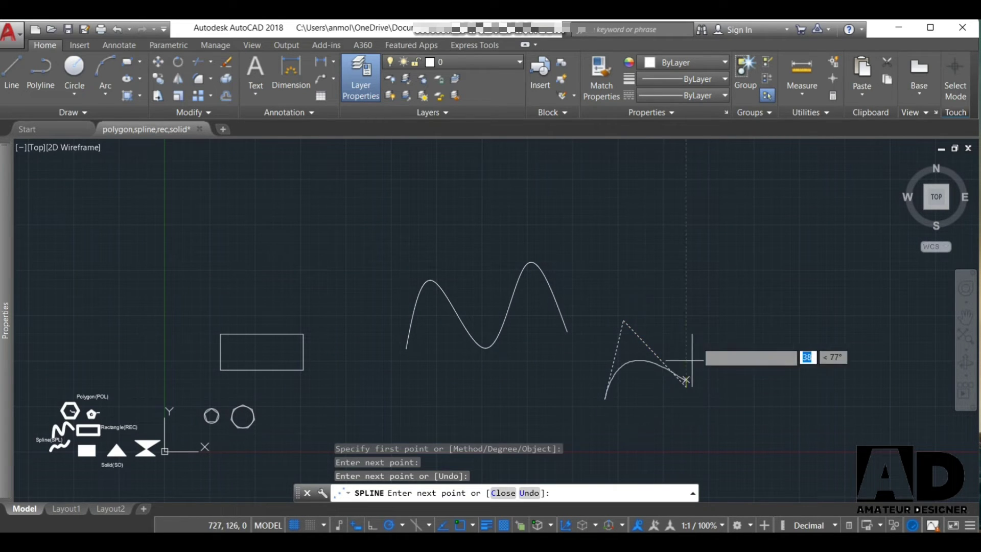
{"action": "left_click", "coordinate": [707, 297]}
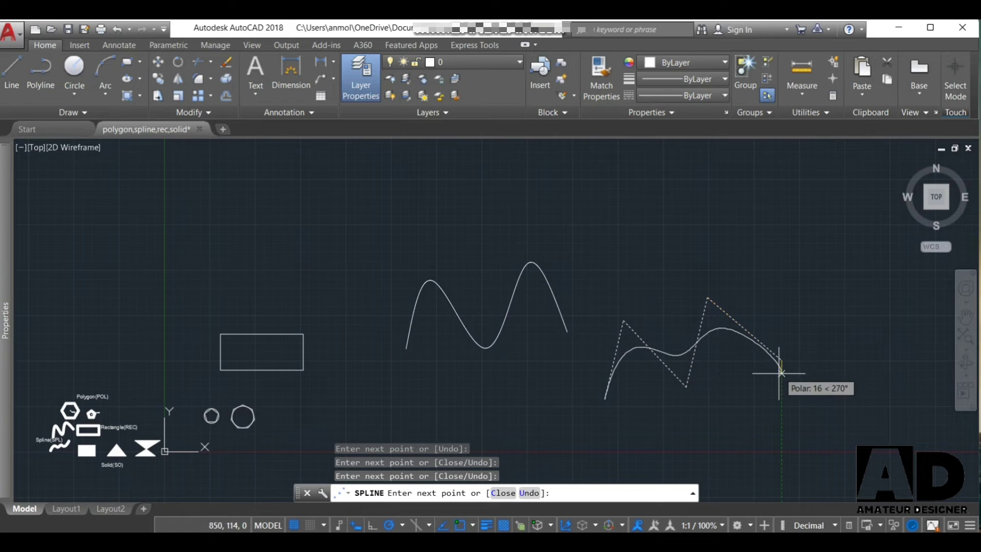
{"action": "left_click", "coordinate": [780, 361]}
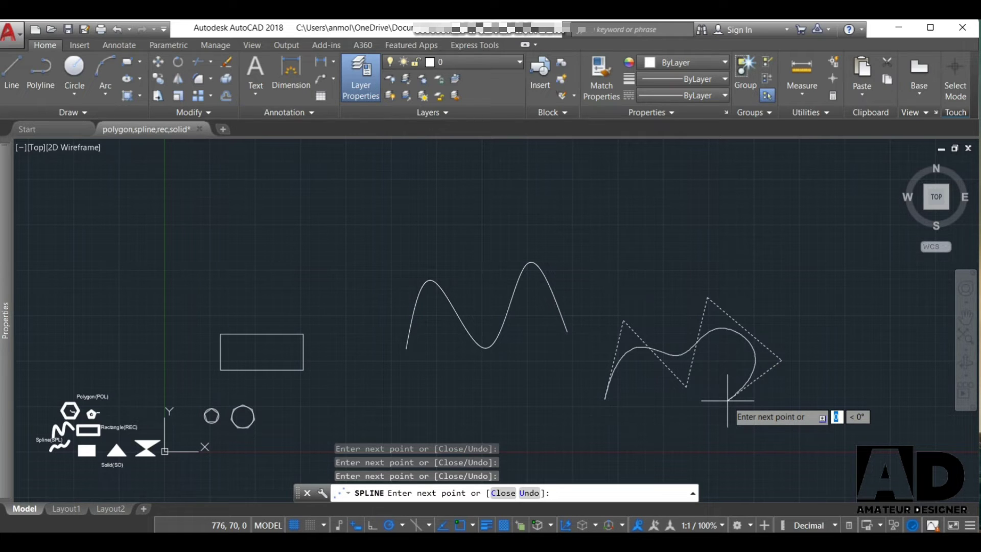
Close the CV spline into a smooth loop and select it.
{"action": "key", "text": "F8"}
{"action": "type", "text": "c"}
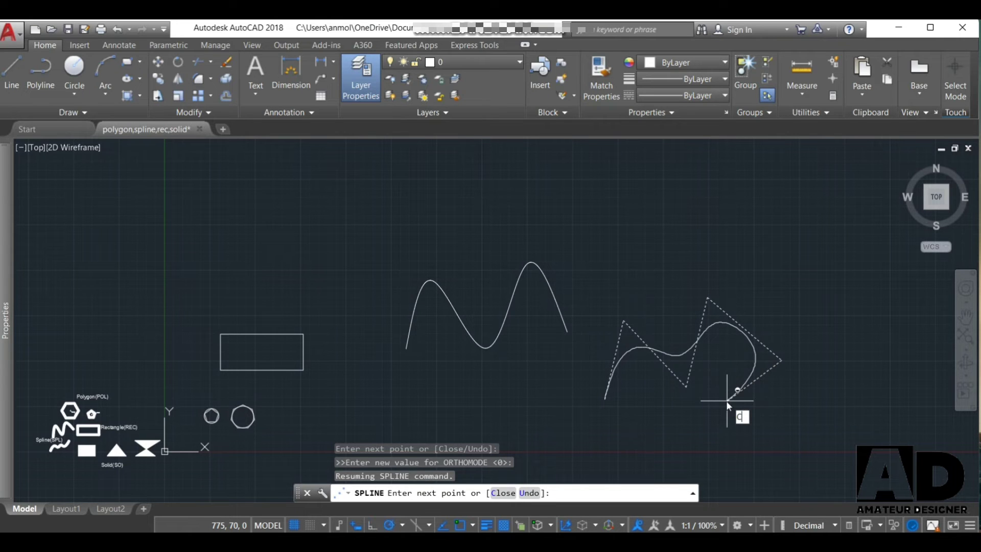
{"action": "key", "text": "Return"}
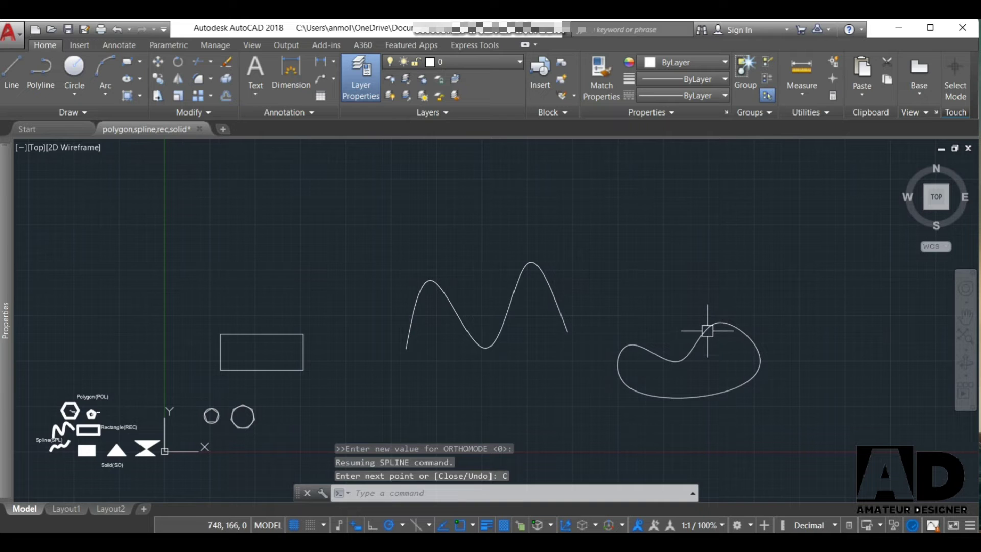
{"action": "left_click", "coordinate": [705, 329]}
{"action": "scroll", "coordinate": [765, 338], "scroll_direction": "up", "scroll_amount": 4}
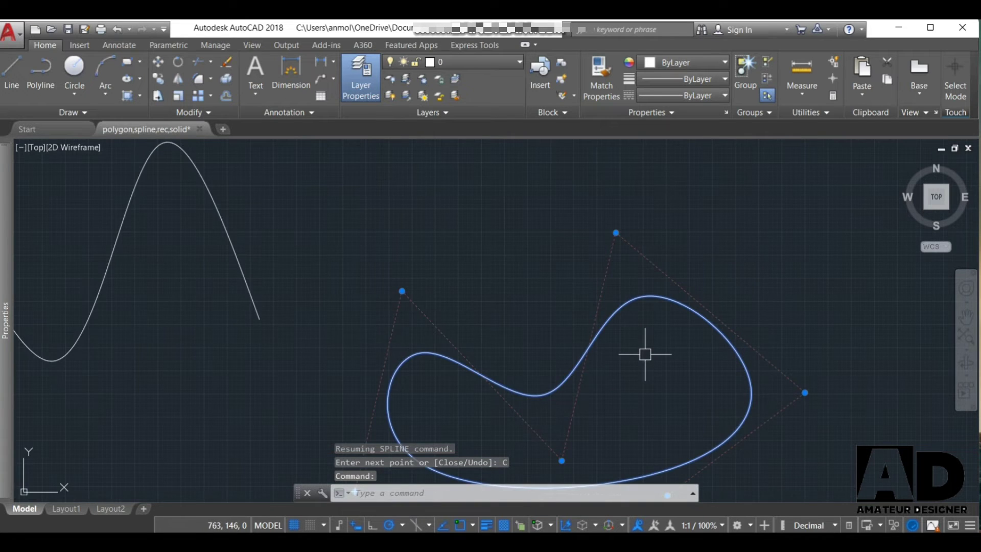
{"action": "scroll", "coordinate": [646, 350], "scroll_direction": "down", "scroll_amount": 2}
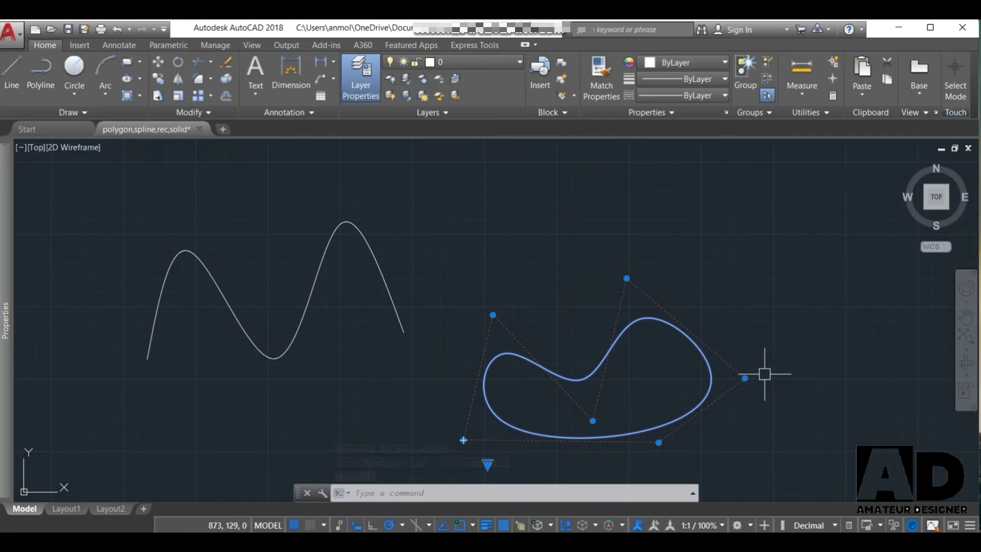
{"action": "scroll", "coordinate": [617, 374], "scroll_direction": "down", "scroll_amount": 2}
{"action": "scroll", "coordinate": [659, 398], "scroll_direction": "down", "scroll_amount": 3}
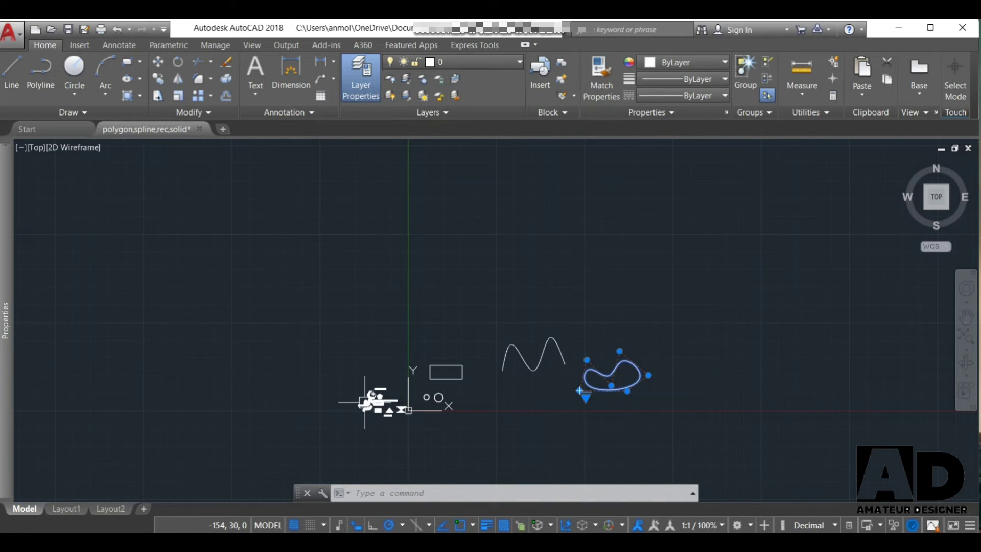
{"action": "scroll", "coordinate": [370, 416], "scroll_direction": "up", "scroll_amount": 3}
{"action": "scroll", "coordinate": [364, 403], "scroll_direction": "up", "scroll_amount": 3}
{"action": "scroll", "coordinate": [357, 409], "scroll_direction": "down", "scroll_amount": 2}
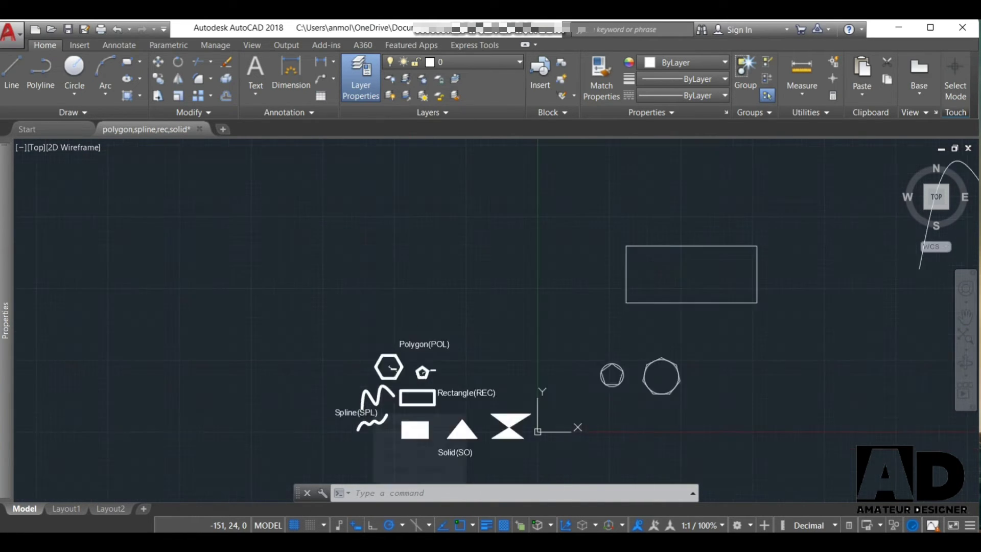
{"action": "scroll", "coordinate": [357, 408], "scroll_direction": "down", "scroll_amount": 3}
{"action": "scroll", "coordinate": [394, 435], "scroll_direction": "up", "scroll_amount": 4}
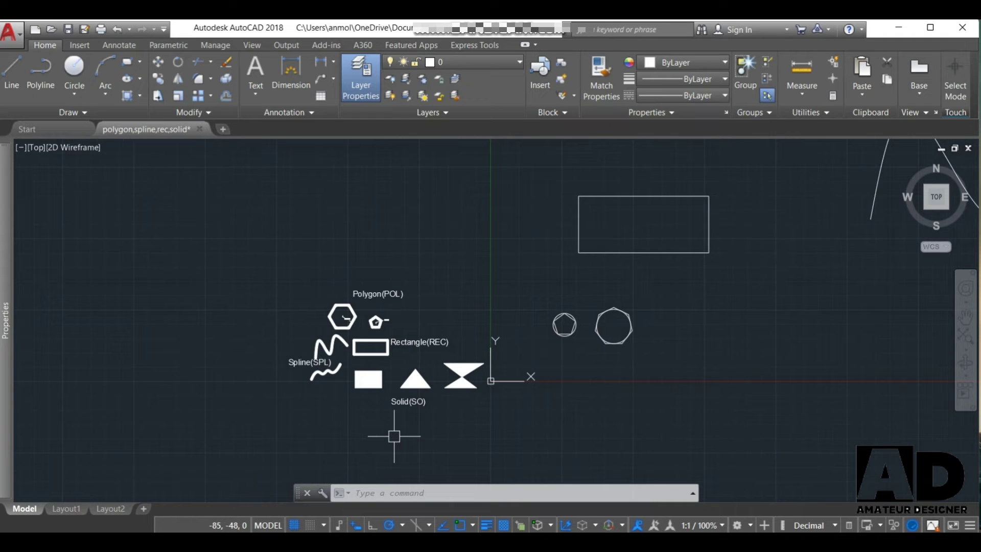
{"action": "scroll", "coordinate": [386, 386], "scroll_direction": "up", "scroll_amount": 3}
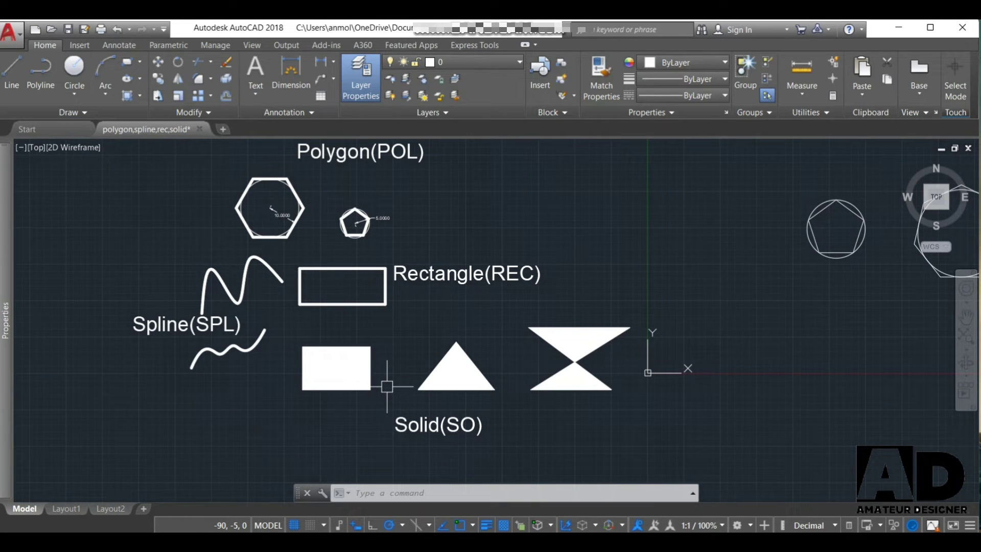
{"action": "scroll", "coordinate": [360, 417], "scroll_direction": "down", "scroll_amount": 4}
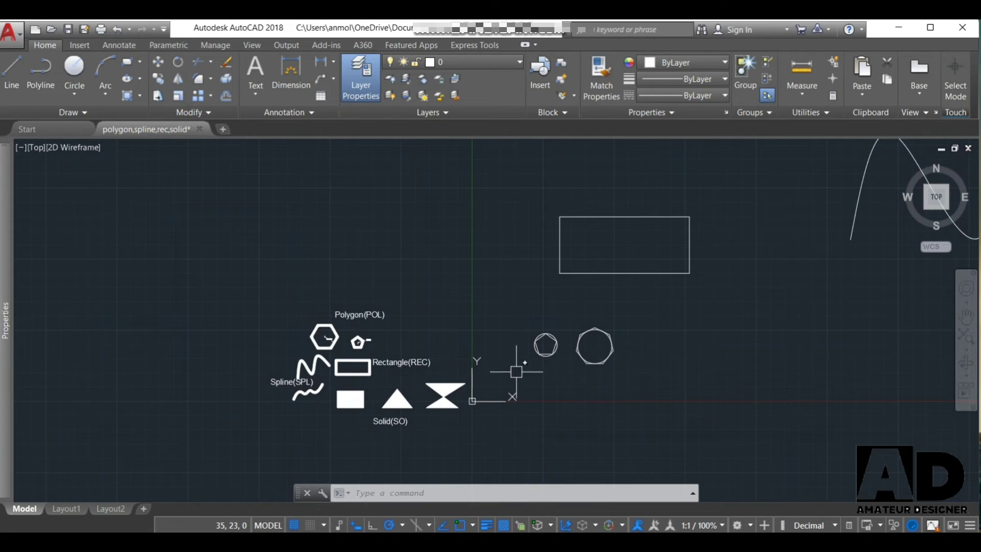
{"action": "scroll", "coordinate": [531, 345], "scroll_direction": "down", "scroll_amount": 4}
Window-select the rectangle and polygons, crossing-select both splines, and delete them all.
{"action": "left_click", "coordinate": [524, 264]}
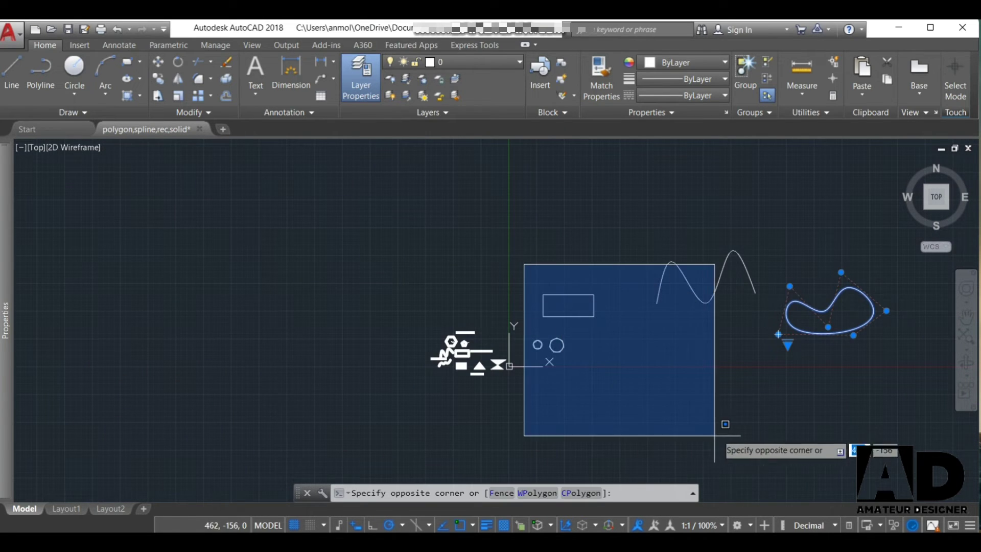
{"action": "left_click", "coordinate": [882, 398]}
{"action": "left_click", "coordinate": [917, 410]}
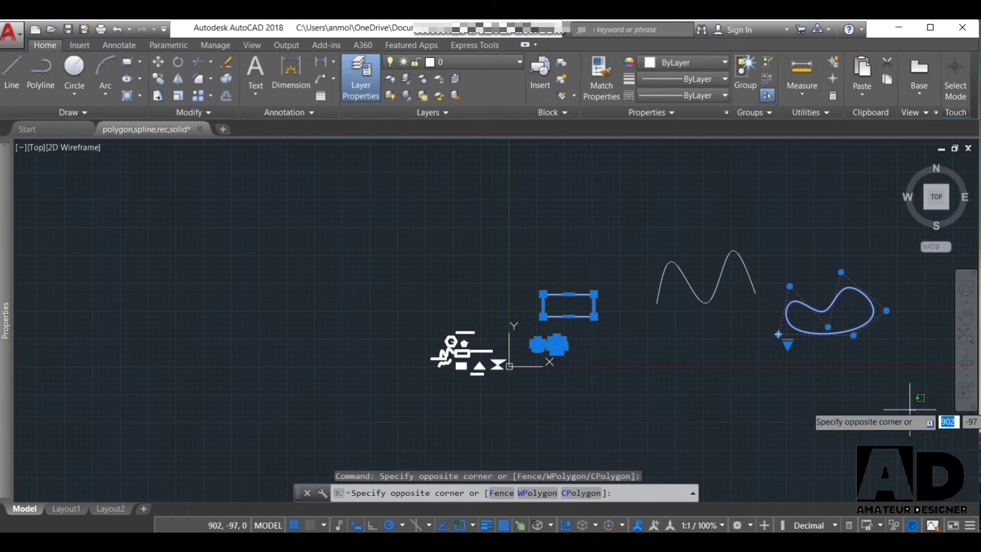
{"action": "left_click", "coordinate": [625, 223]}
{"action": "key", "text": "Delete"}
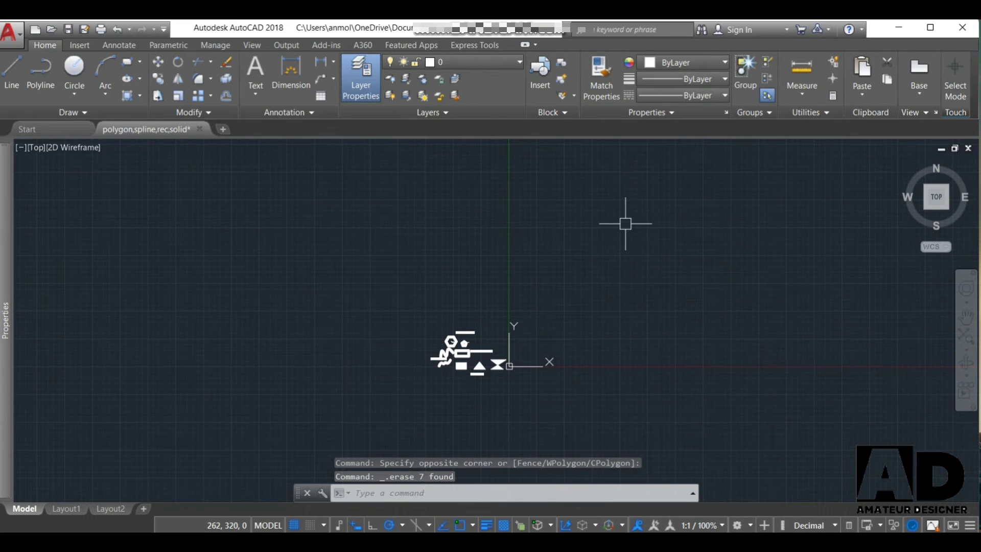
{"action": "scroll", "coordinate": [651, 347], "scroll_direction": "up", "scroll_amount": 2}
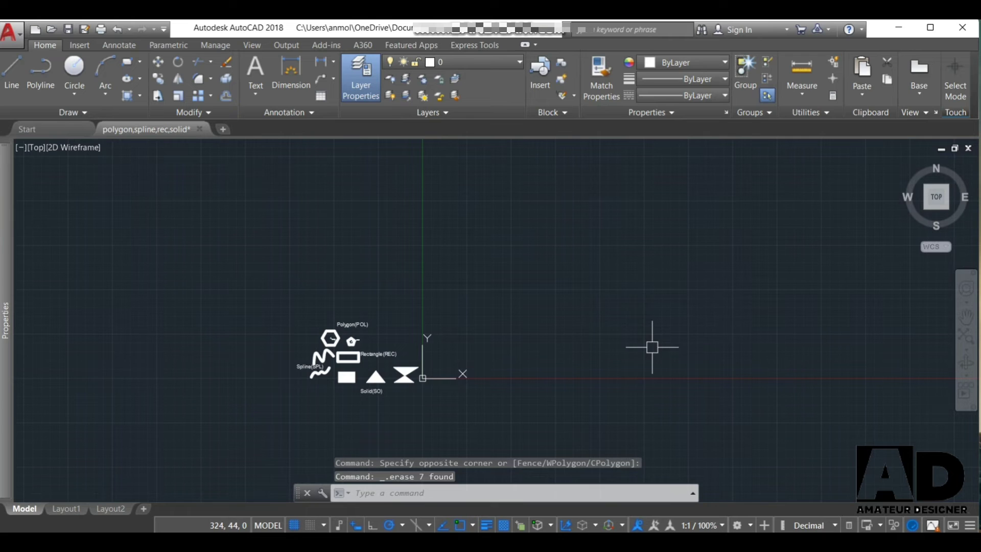
{"action": "scroll", "coordinate": [652, 346], "scroll_direction": "up", "scroll_amount": 4}
{"action": "scroll", "coordinate": [652, 346], "scroll_direction": "down", "scroll_amount": 2}
{"action": "type", "text": "REC"}
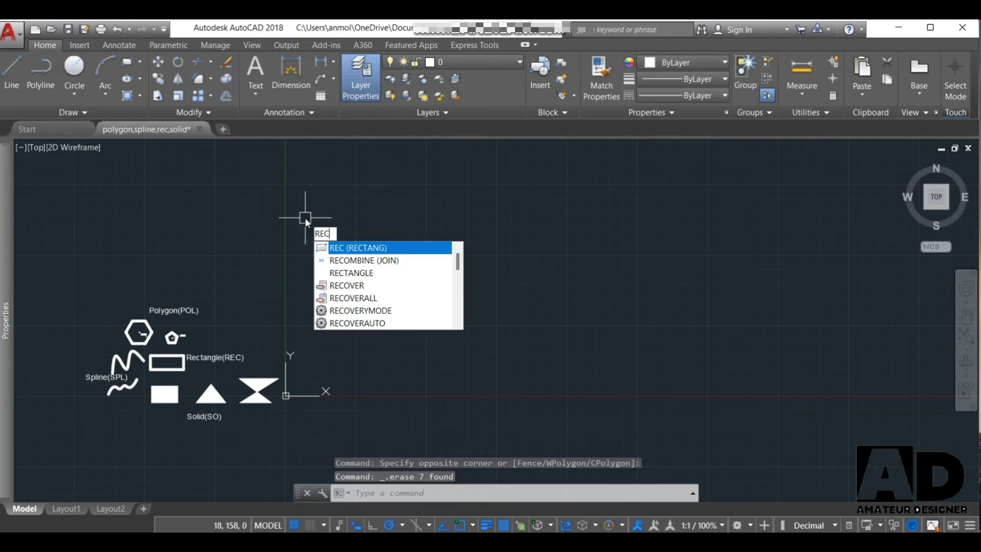
Draw a small rectangle outline right of the legend.
{"action": "key", "text": "Return"}
{"action": "left_click", "coordinate": [376, 342]}
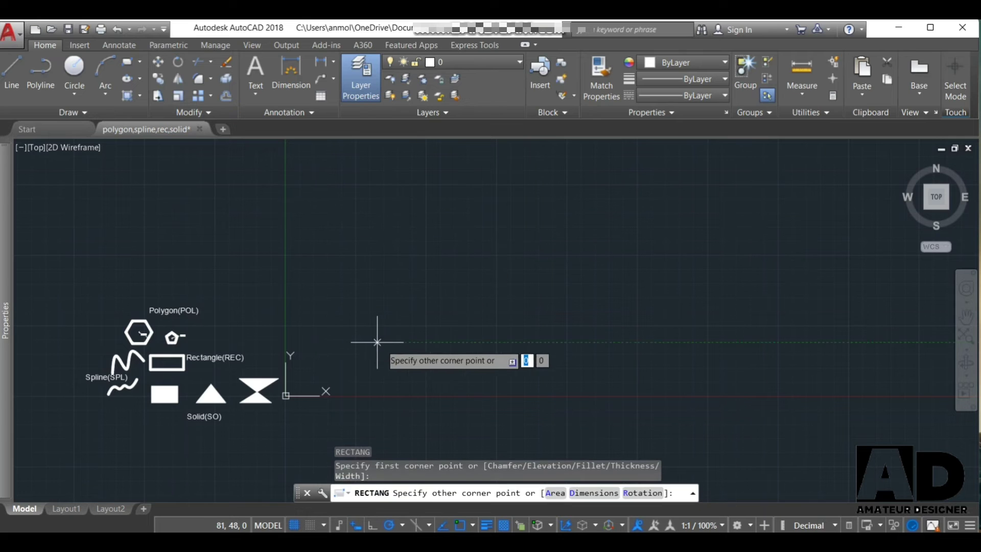
{"action": "left_click", "coordinate": [441, 378]}
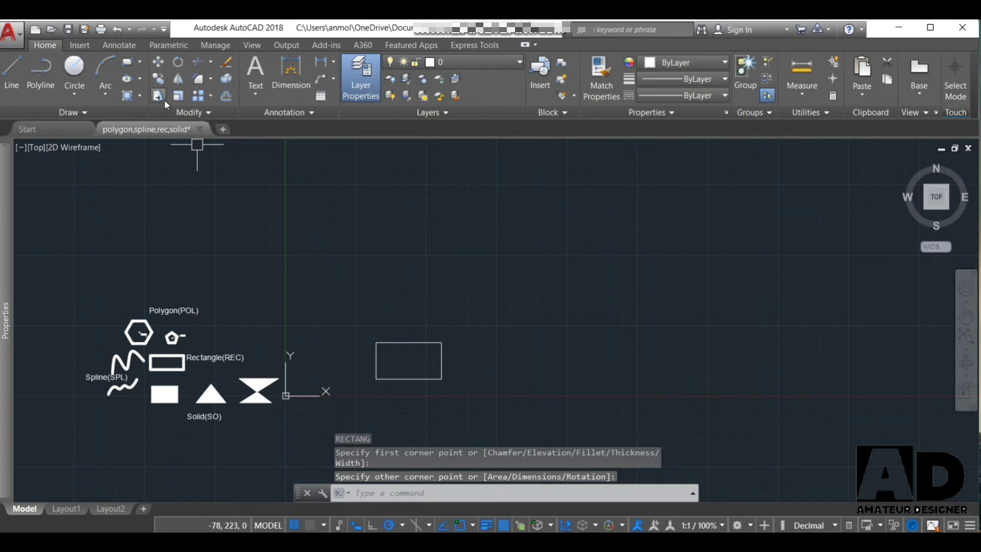
Draw a closed triangular polyline outline beside the rectangle.
{"action": "left_click", "coordinate": [46, 66]}
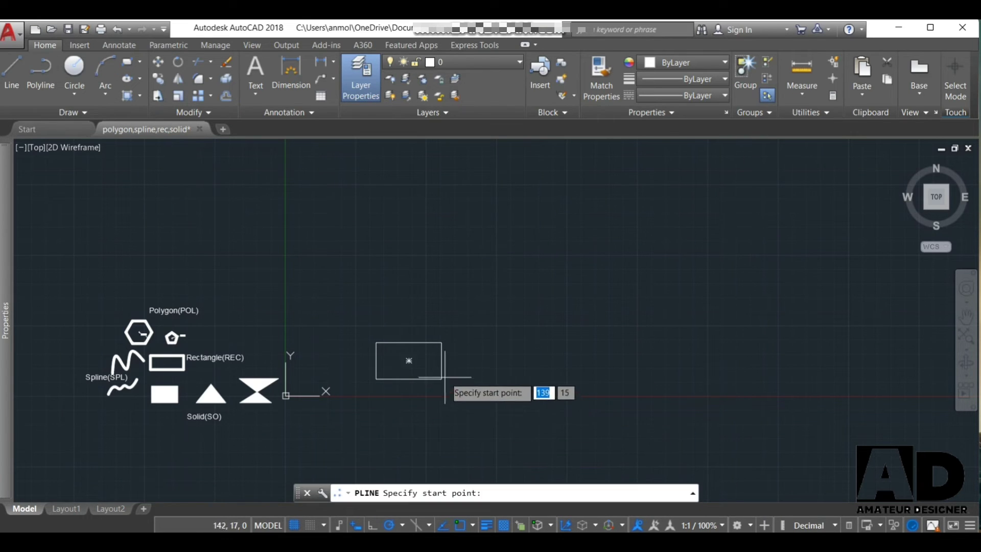
{"action": "left_click", "coordinate": [487, 379]}
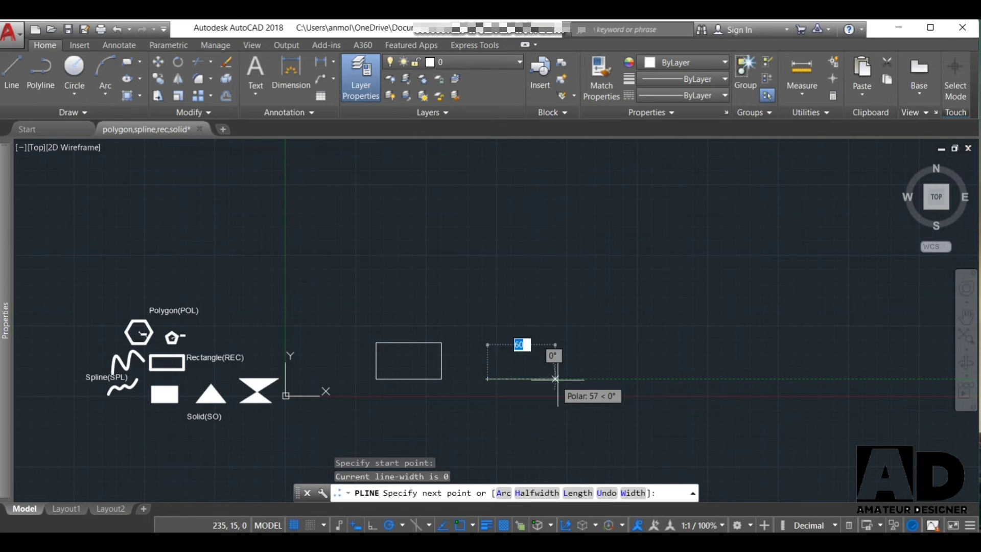
{"action": "left_click", "coordinate": [560, 378]}
{"action": "left_click", "coordinate": [523, 322]}
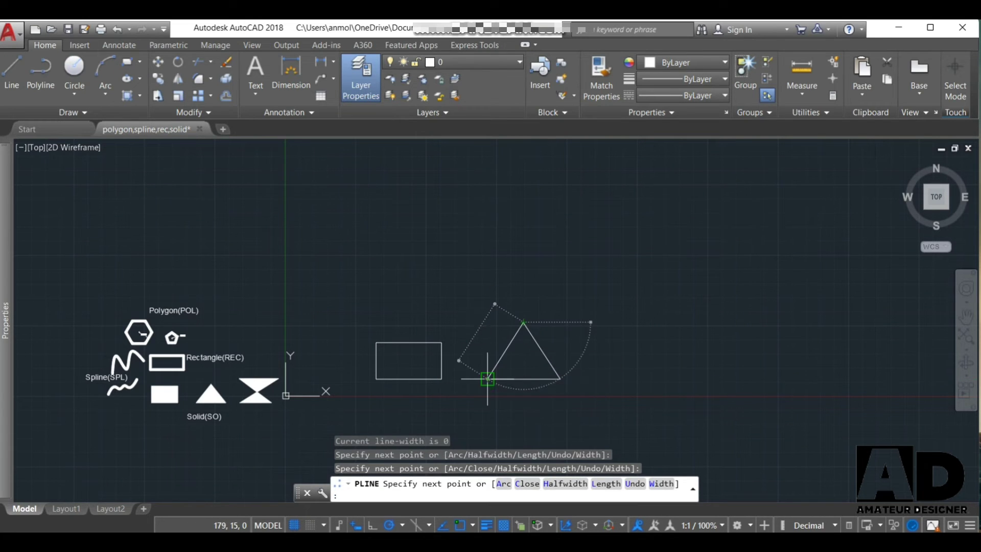
{"action": "left_click", "coordinate": [487, 379]}
{"action": "key", "text": "Escape"}
{"action": "key", "text": "Return"}
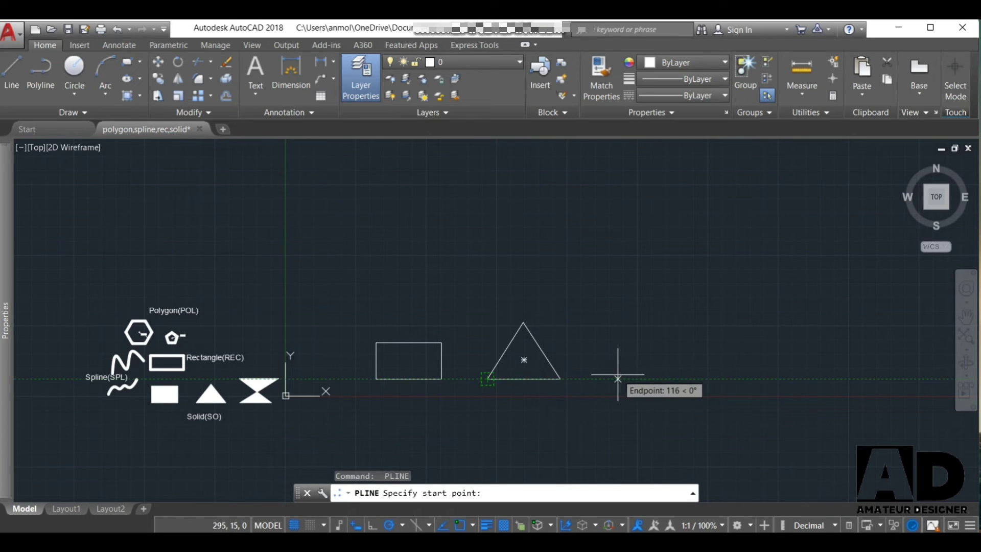
Draw a bow-tie polyline of bottom edge, top edge and crossing diagonals beside the triangle.
{"action": "left_click", "coordinate": [618, 378]}
{"action": "left_click", "coordinate": [708, 378]}
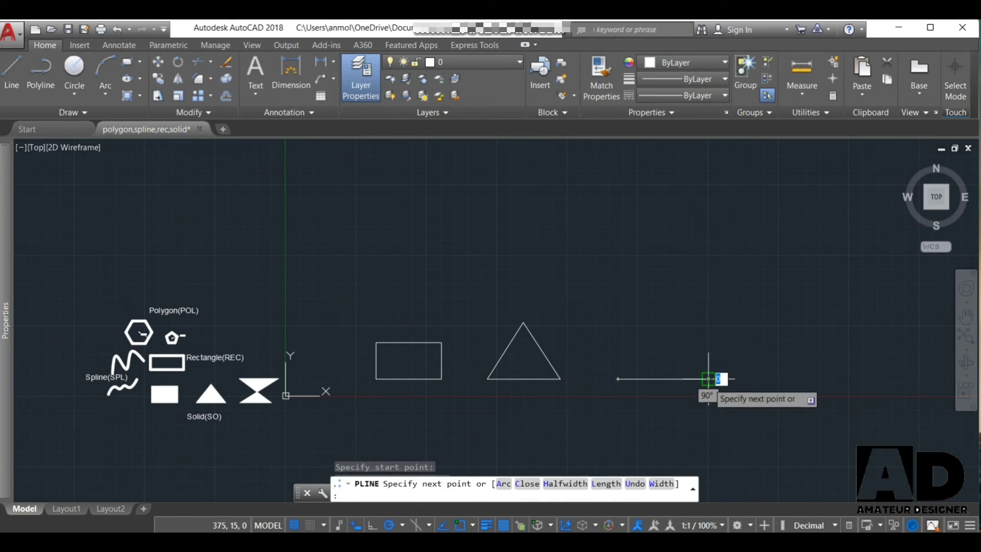
{"action": "left_click", "coordinate": [616, 321]}
{"action": "left_click", "coordinate": [731, 322]}
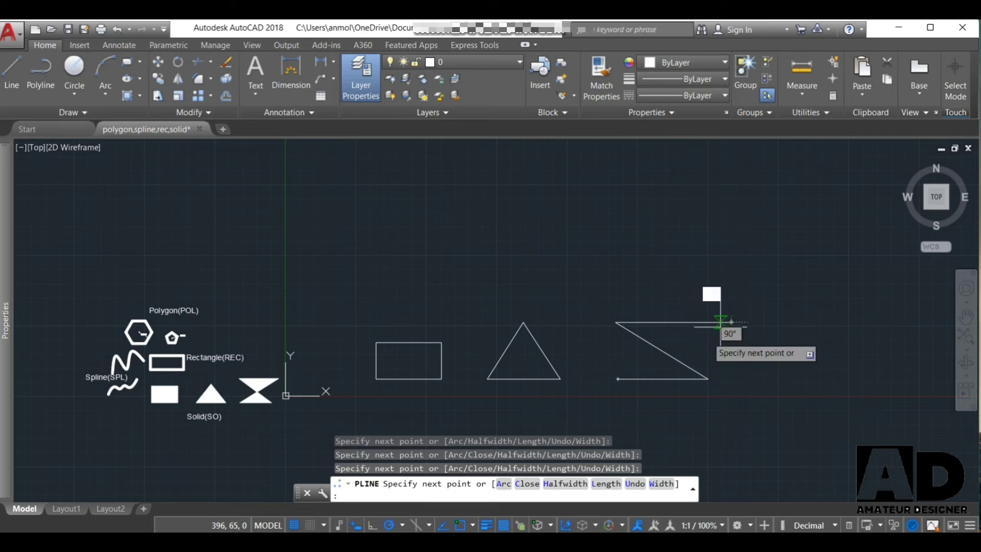
{"action": "left_click", "coordinate": [618, 379]}
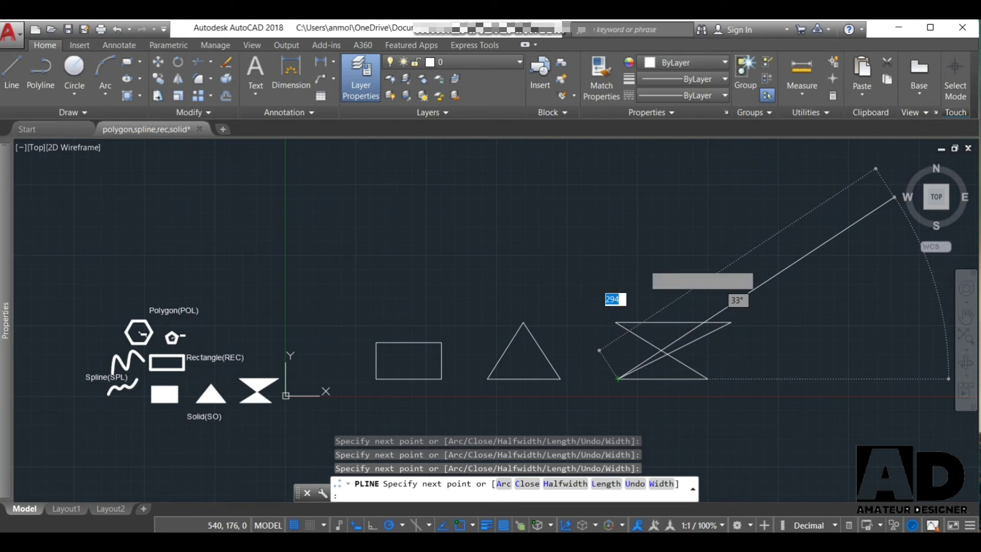
{"action": "key", "text": "Escape"}
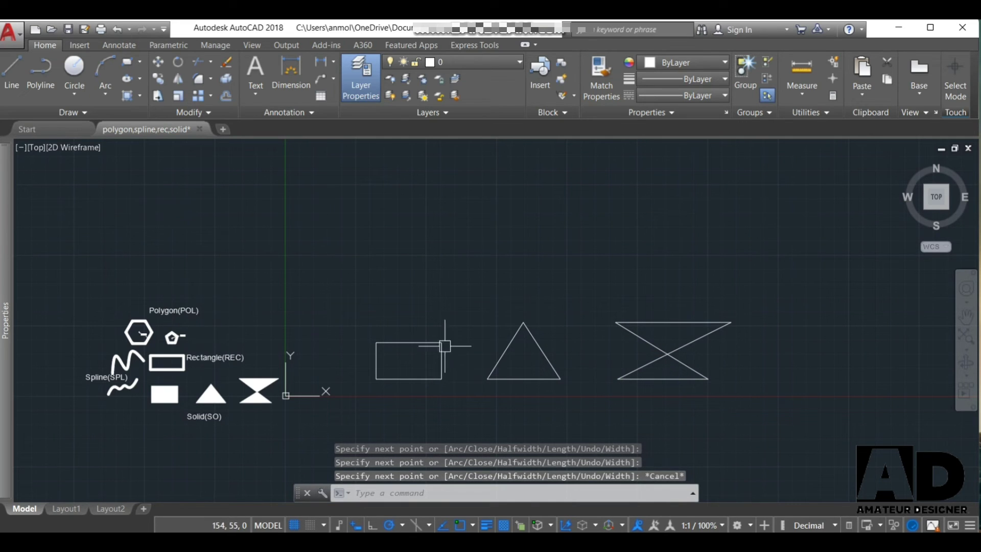
Trace a SOLID over the rectangle's four corners, then undo it to leave the plain outline.
{"action": "type", "text": "s"}
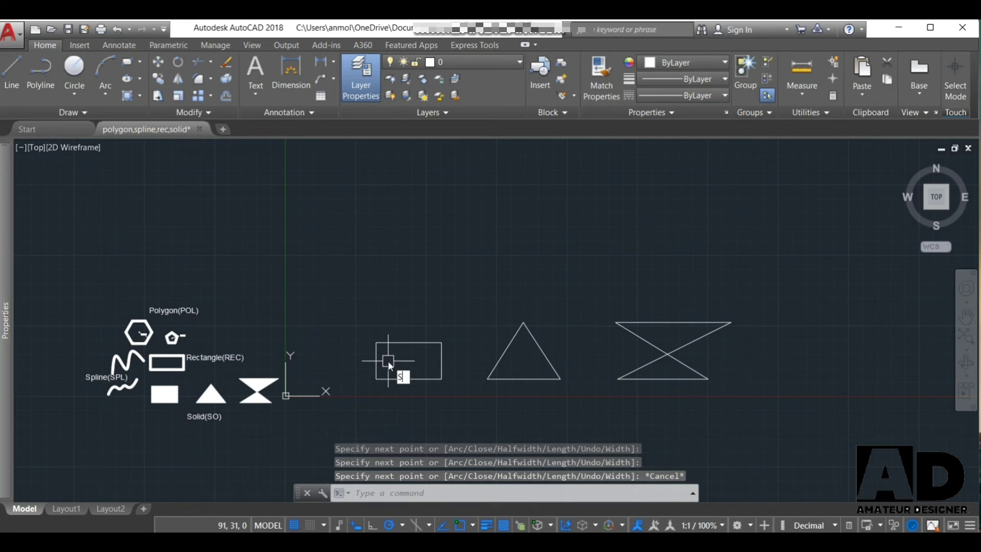
{"action": "type", "text": "o"}
{"action": "key", "text": "Return"}
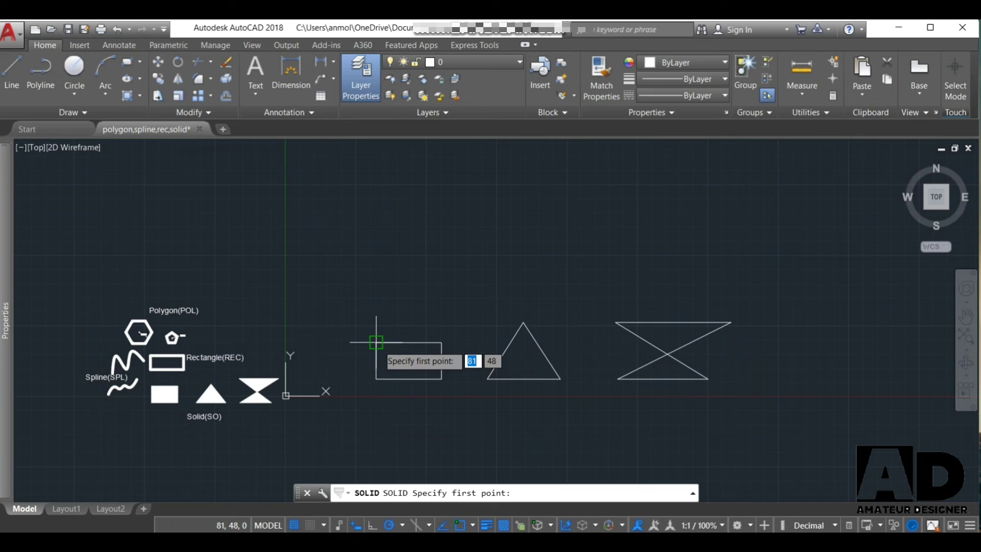
{"action": "scroll", "coordinate": [376, 342], "scroll_direction": "up", "scroll_amount": 2}
{"action": "left_click", "coordinate": [374, 341]}
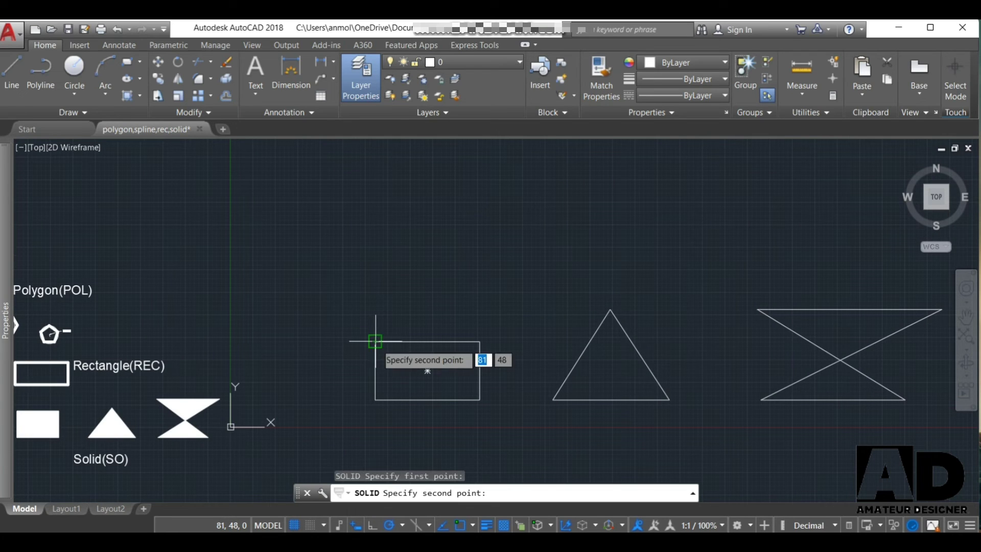
{"action": "left_click", "coordinate": [479, 341]}
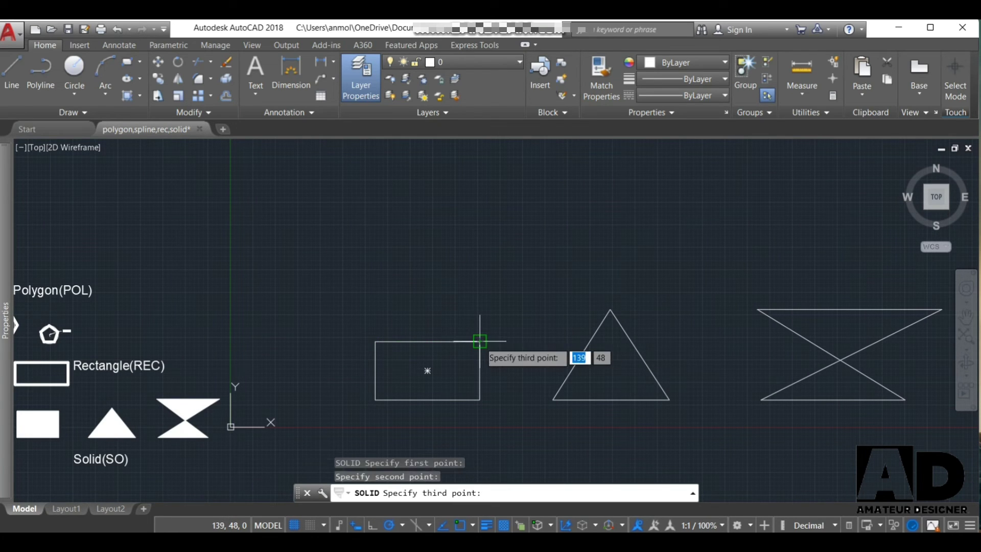
{"action": "left_click", "coordinate": [375, 399]}
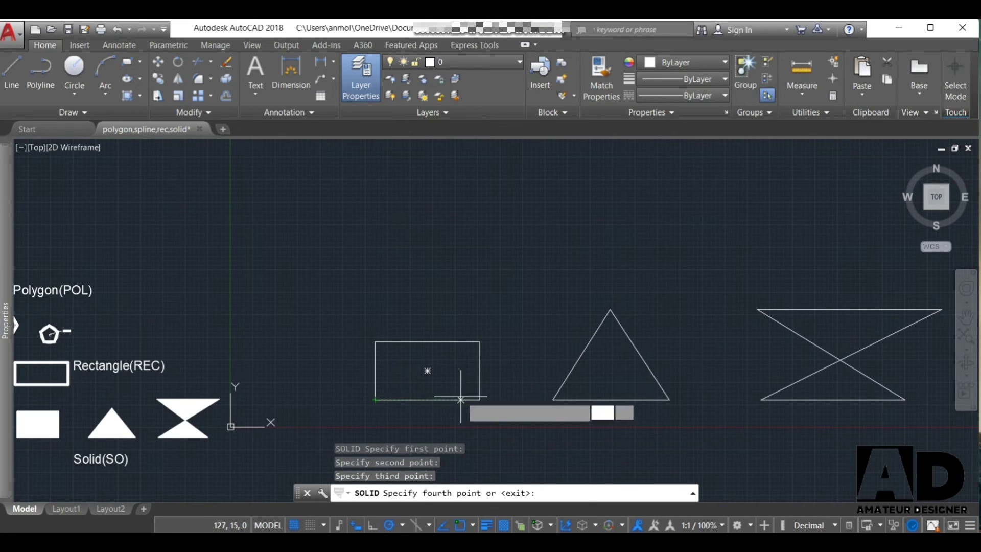
{"action": "left_click", "coordinate": [479, 399]}
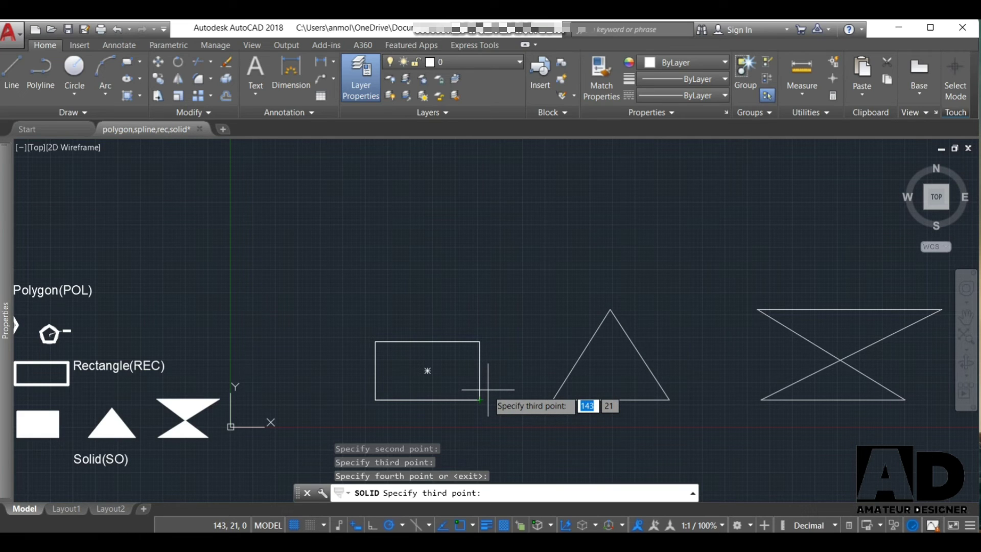
{"action": "key", "text": "Return"}
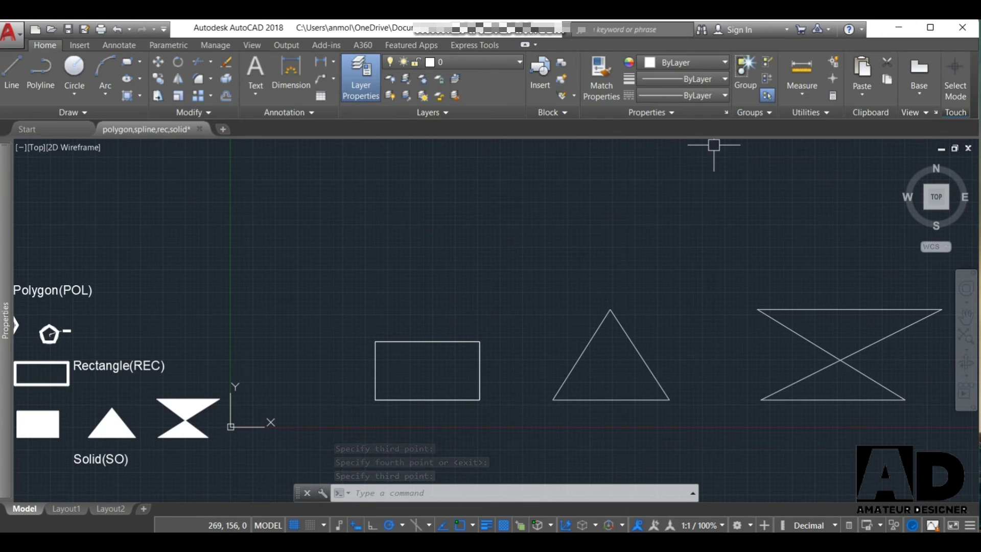
{"action": "key", "text": "ctrl+z"}
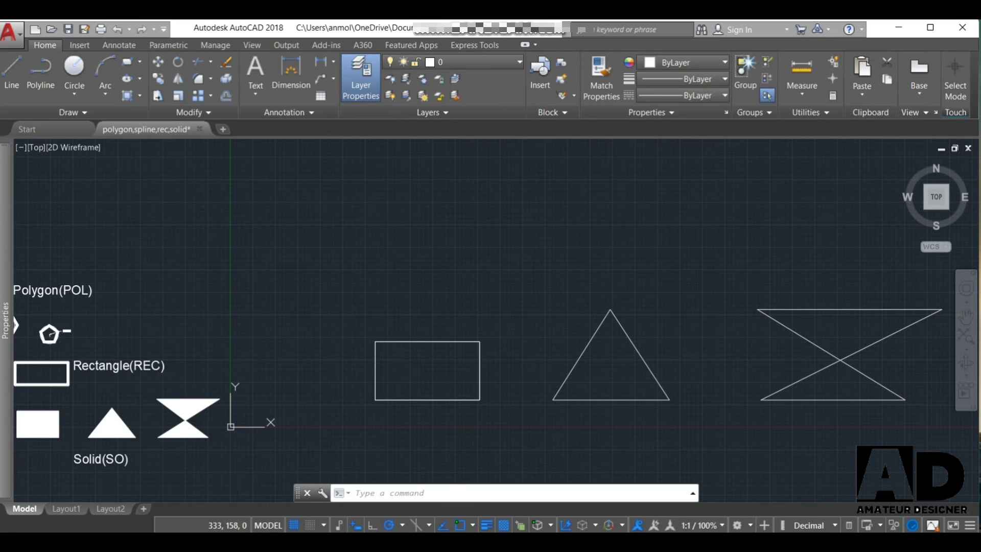
Turn FILL mode on.
{"action": "left_click", "coordinate": [464, 493]}
{"action": "type", "text": "f"}
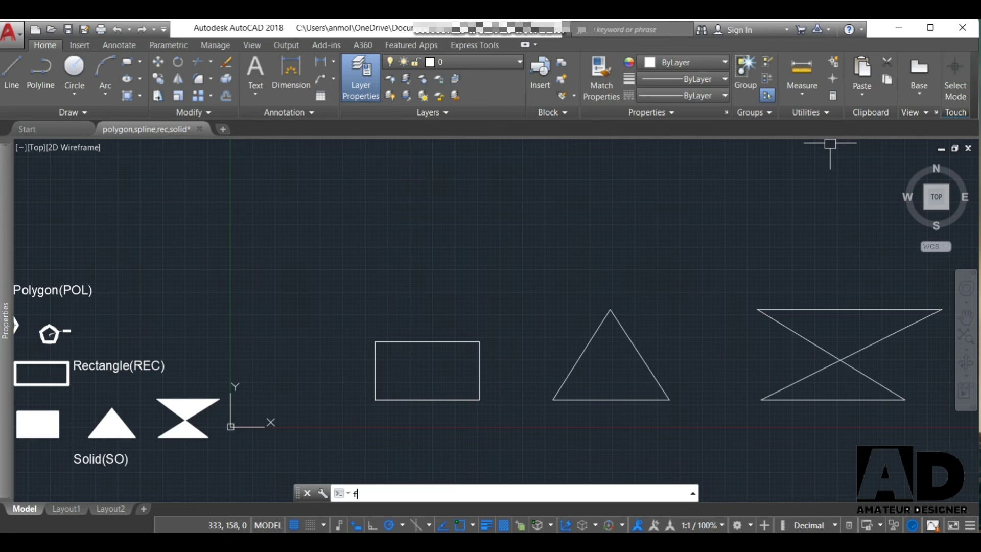
{"action": "type", "text": "i"}
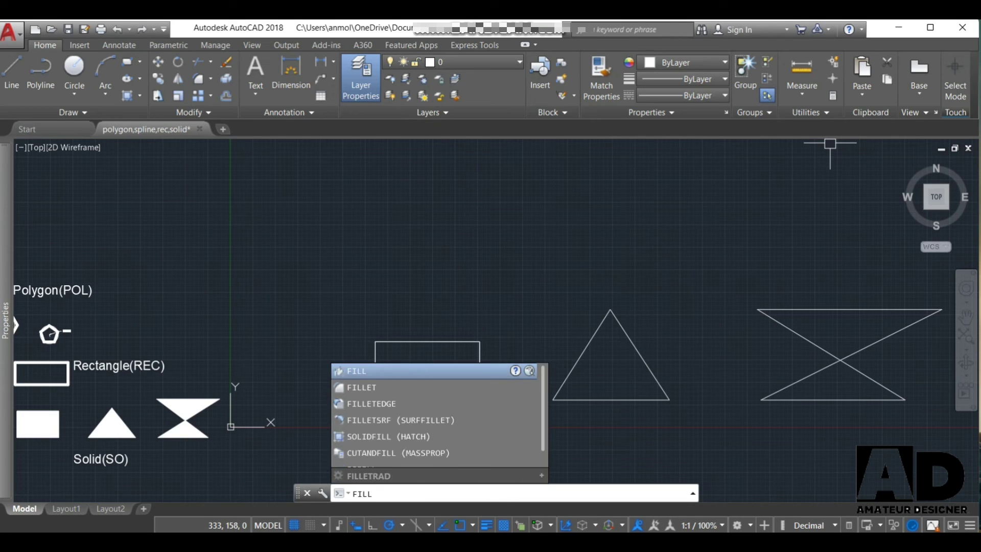
{"action": "key", "text": "Return"}
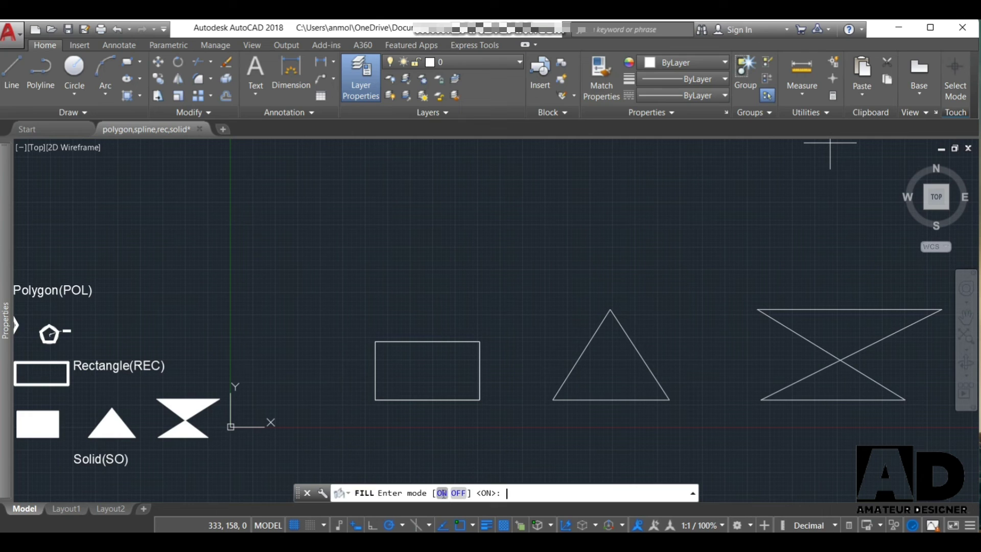
{"action": "left_click", "coordinate": [442, 493]}
{"action": "type", "text": "SO"}
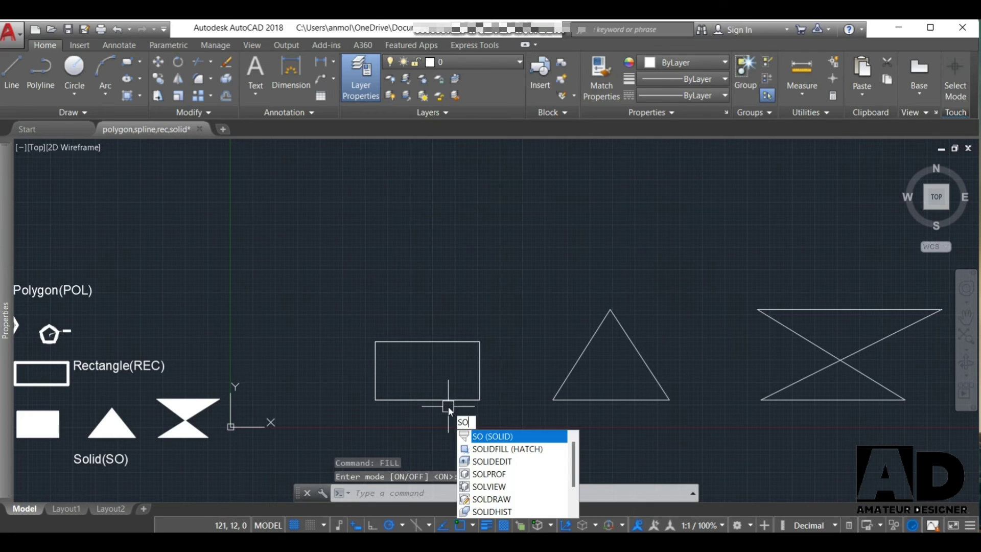
Fill the rectangle solid white using its four corners.
{"action": "key", "text": "Return"}
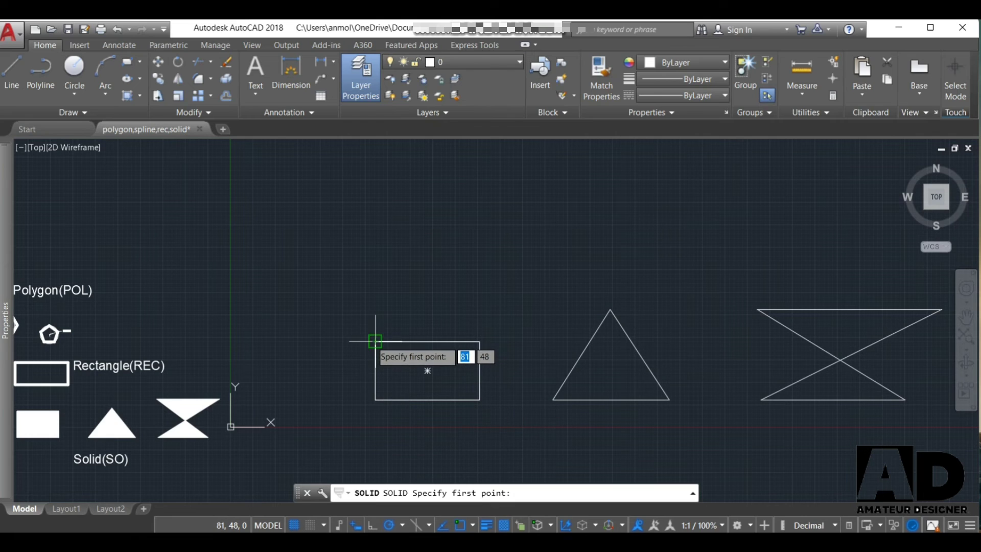
{"action": "left_click", "coordinate": [375, 341]}
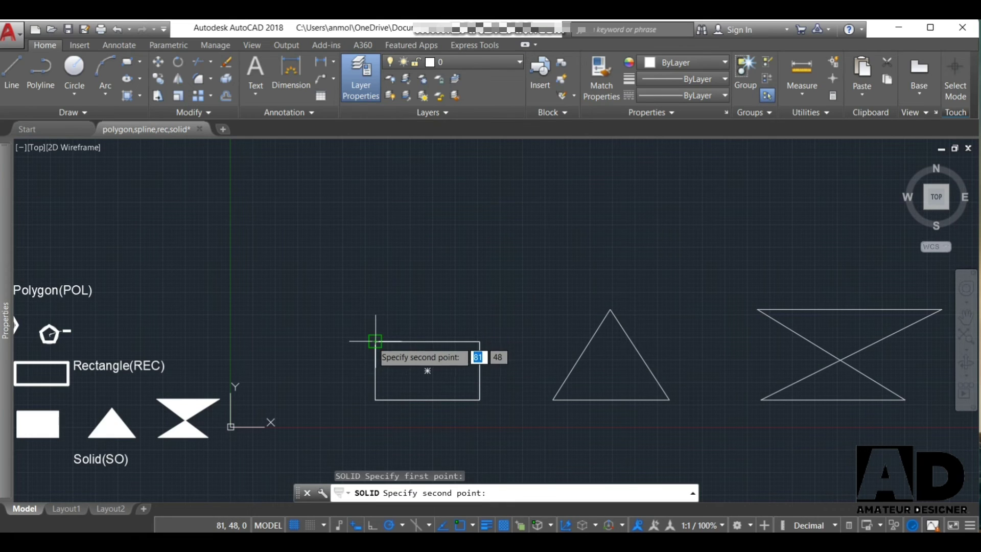
{"action": "left_click", "coordinate": [479, 341]}
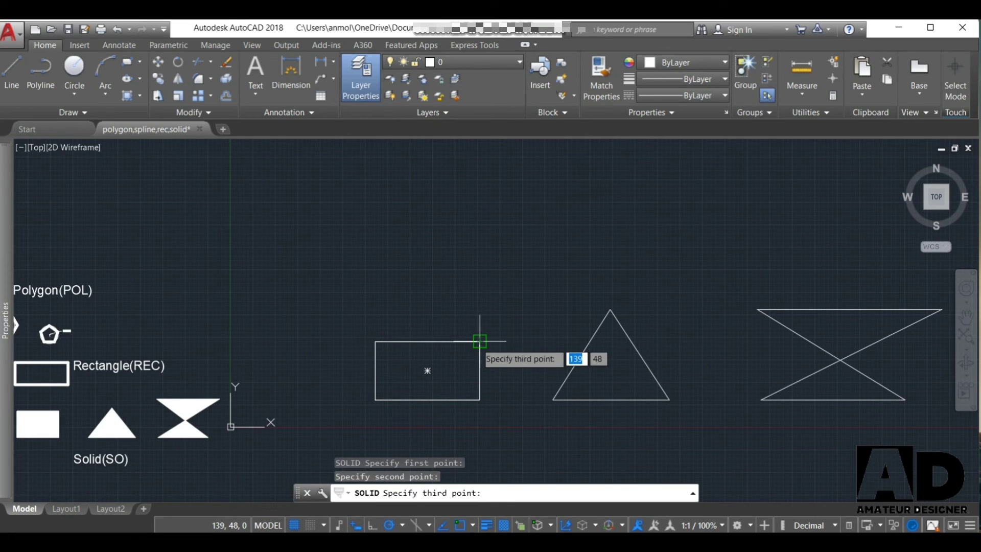
{"action": "left_click", "coordinate": [375, 399]}
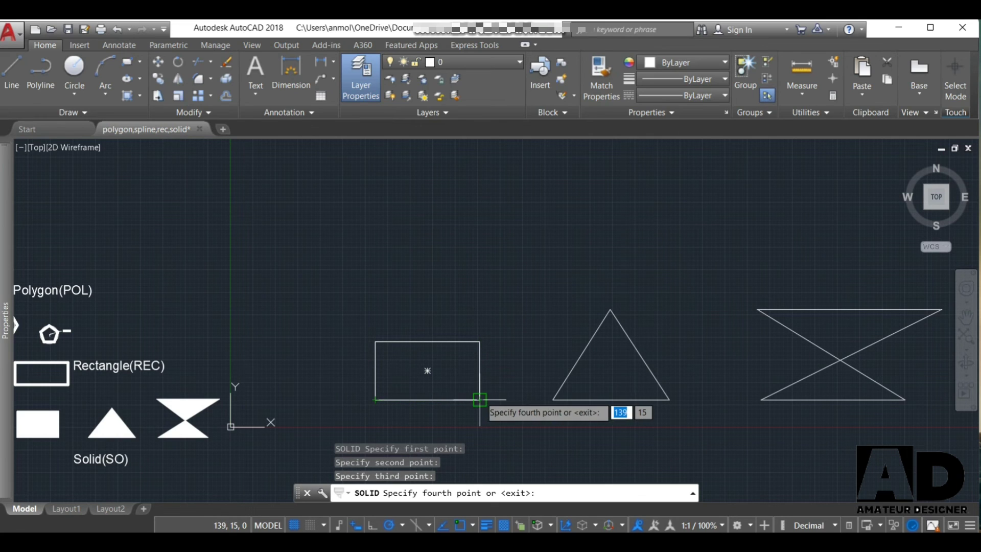
{"action": "left_click", "coordinate": [479, 398]}
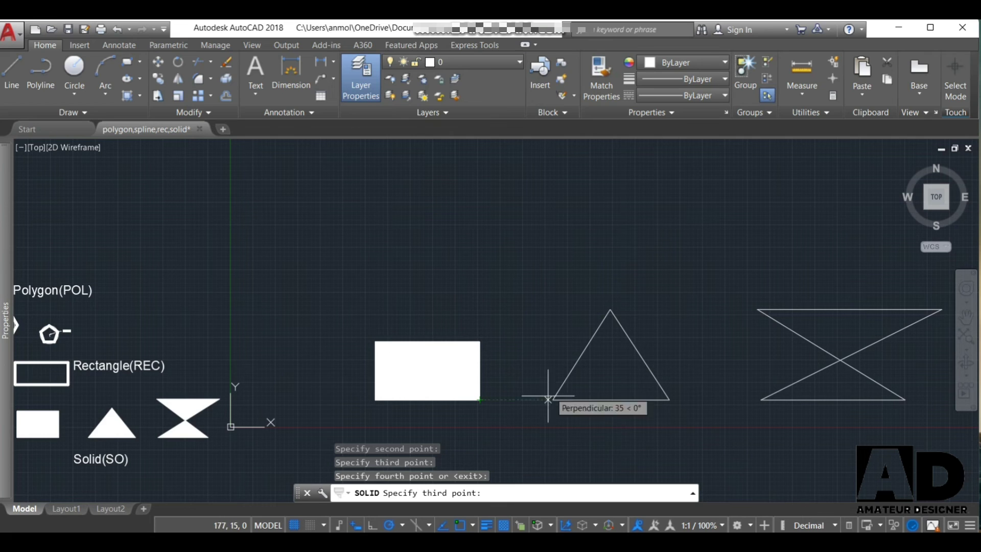
{"action": "key", "text": "Escape"}
{"action": "type", "text": "SO"}
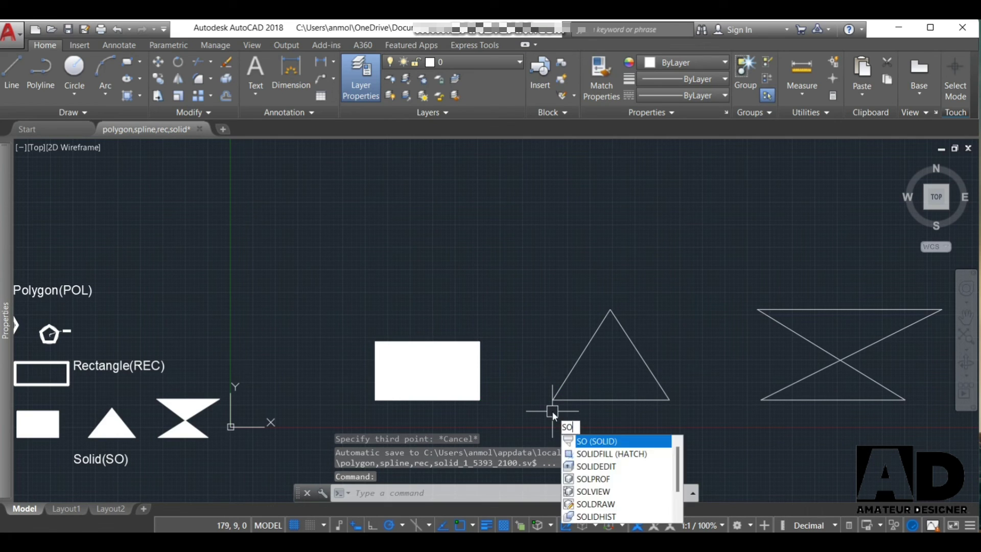
Fill the triangle solid white from its two base corners and apex.
{"action": "key", "text": "Return"}
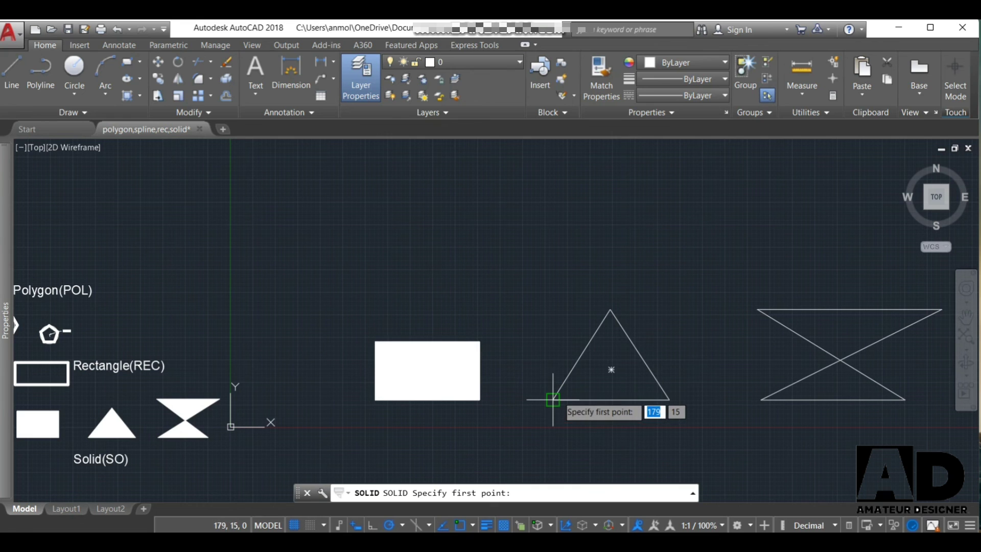
{"action": "left_click", "coordinate": [553, 400]}
{"action": "left_click", "coordinate": [669, 399]}
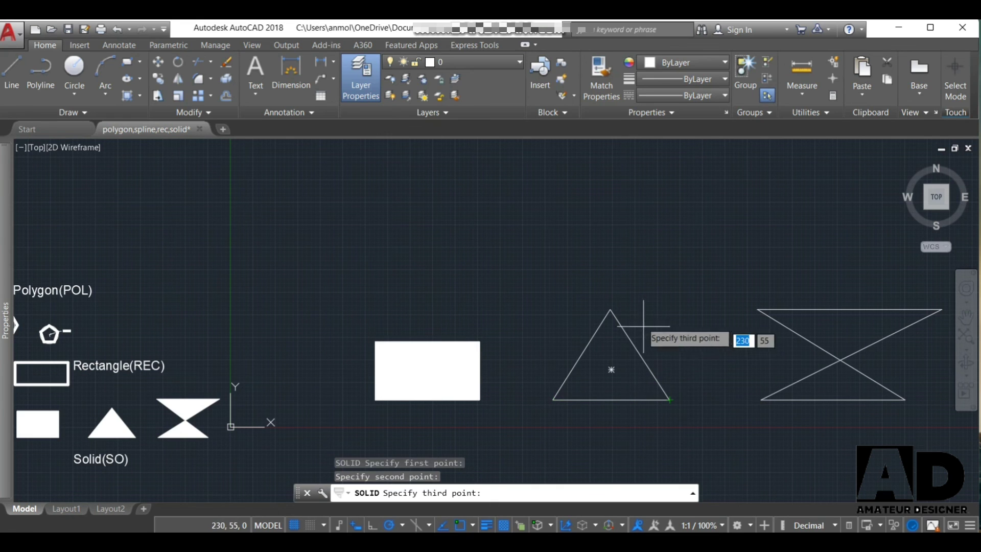
{"action": "left_click", "coordinate": [610, 309]}
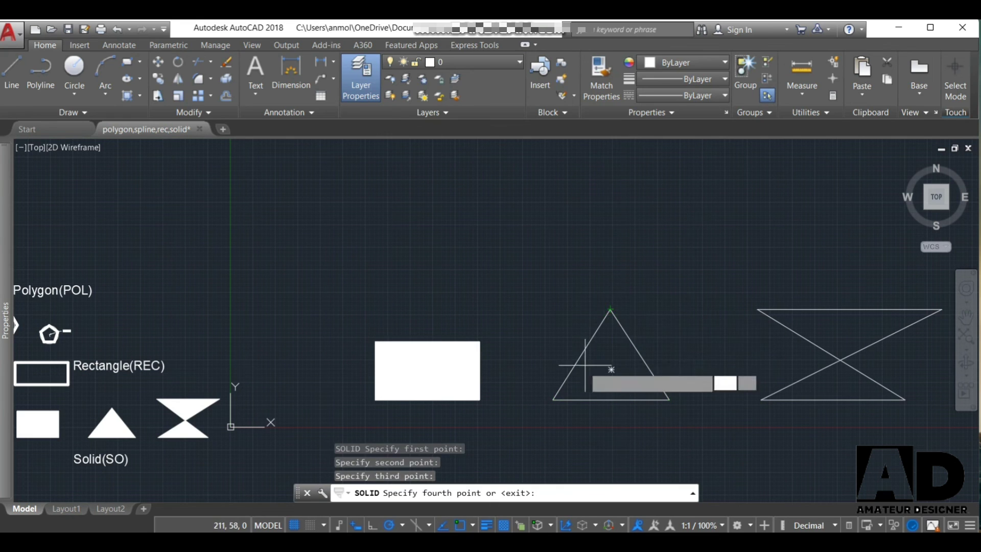
{"action": "left_click", "coordinate": [553, 400]}
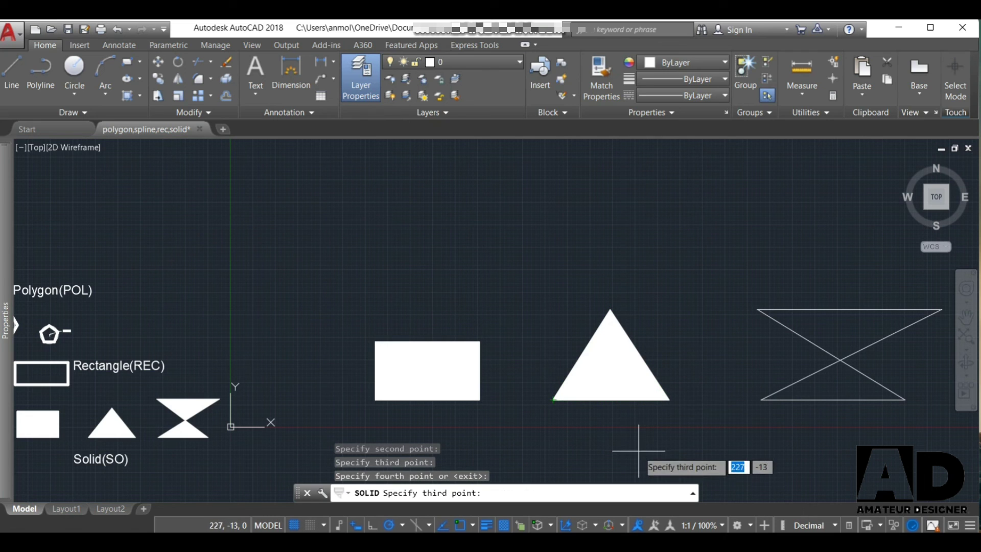
{"action": "key", "text": "Return"}
Fill the bow-tie solid white using its four corners.
{"action": "scroll", "coordinate": [511, 342], "scroll_direction": "down", "scroll_amount": 6}
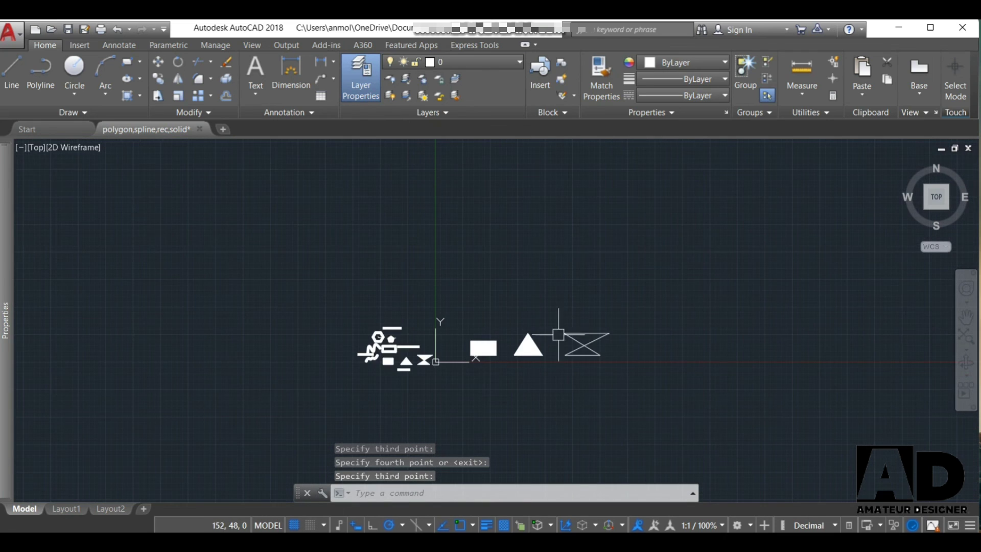
{"action": "scroll", "coordinate": [588, 343], "scroll_direction": "up", "scroll_amount": 4}
{"action": "scroll", "coordinate": [607, 362], "scroll_direction": "up", "scroll_amount": 4}
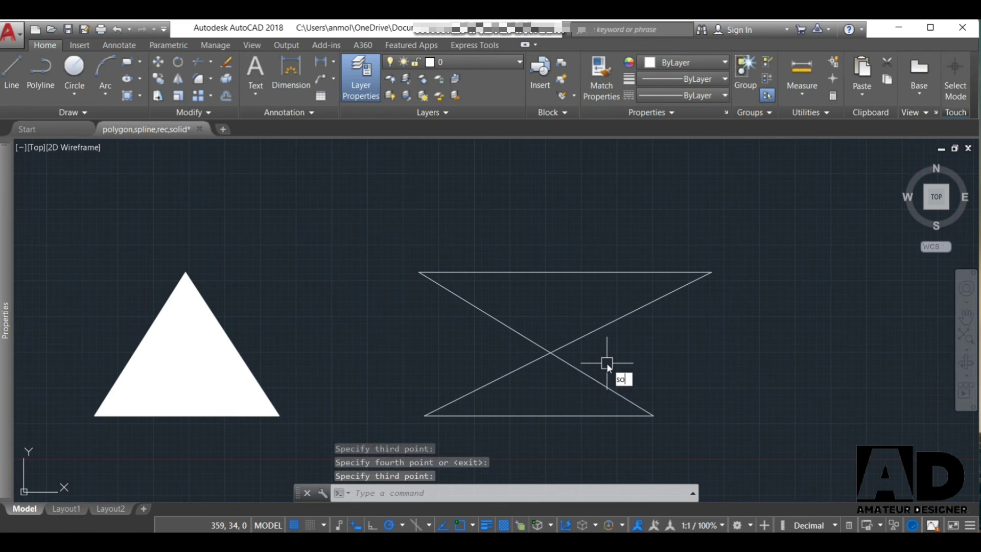
{"action": "type", "text": "so"}
{"action": "key", "text": "Return"}
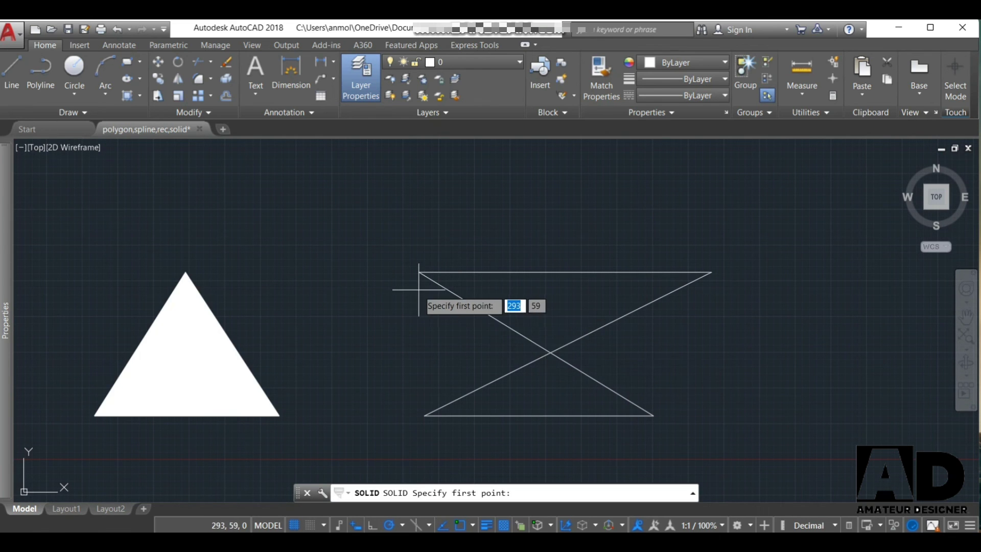
{"action": "left_click", "coordinate": [419, 273]}
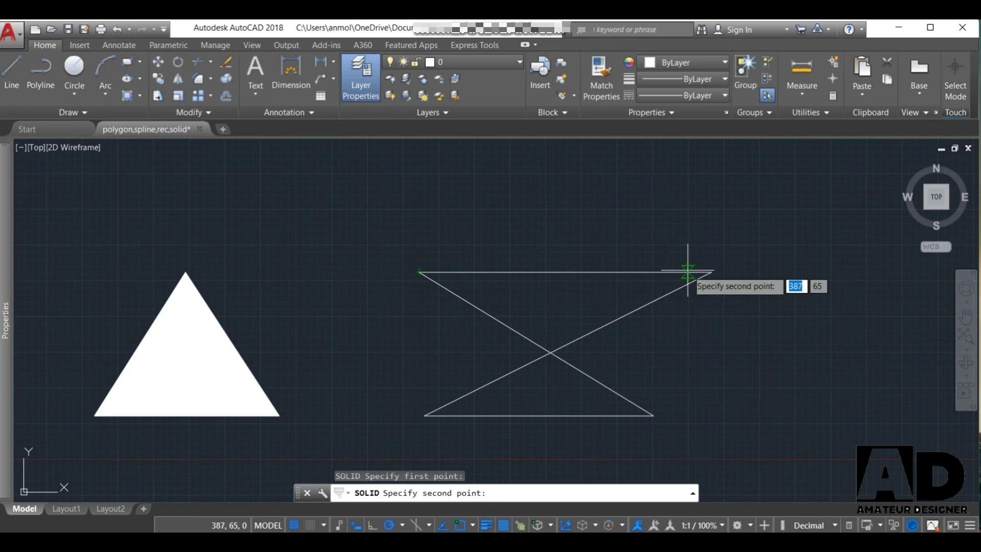
{"action": "left_click", "coordinate": [711, 272]}
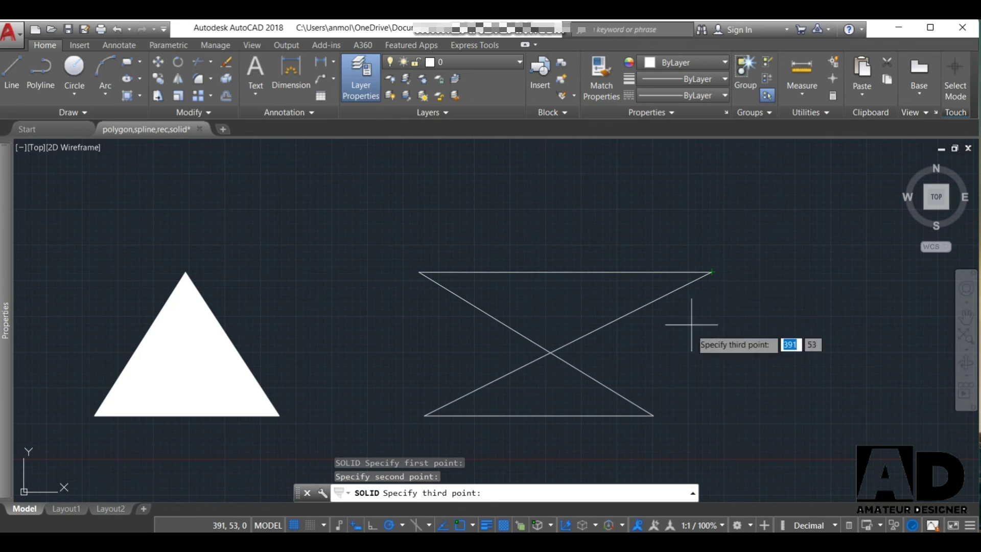
{"action": "left_click", "coordinate": [653, 415]}
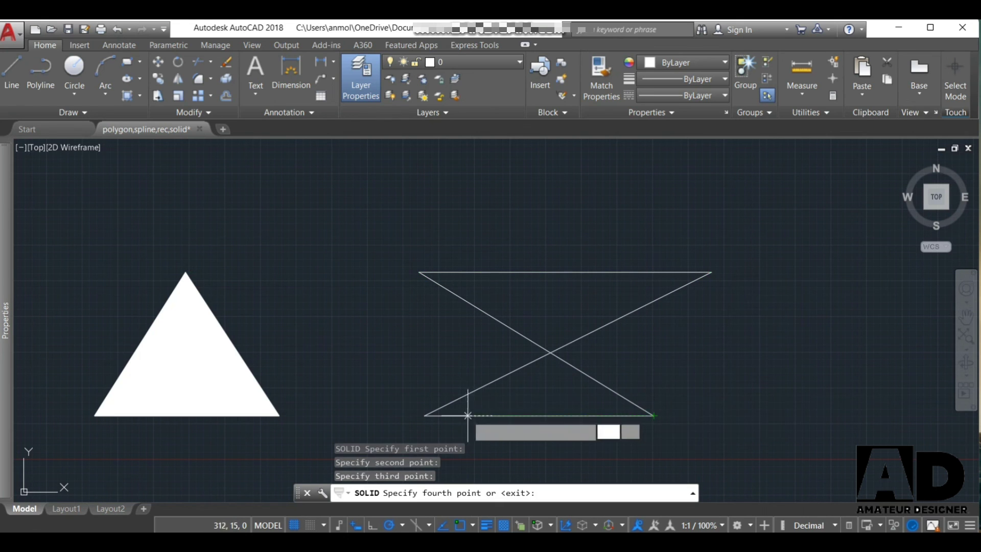
{"action": "left_click", "coordinate": [425, 415]}
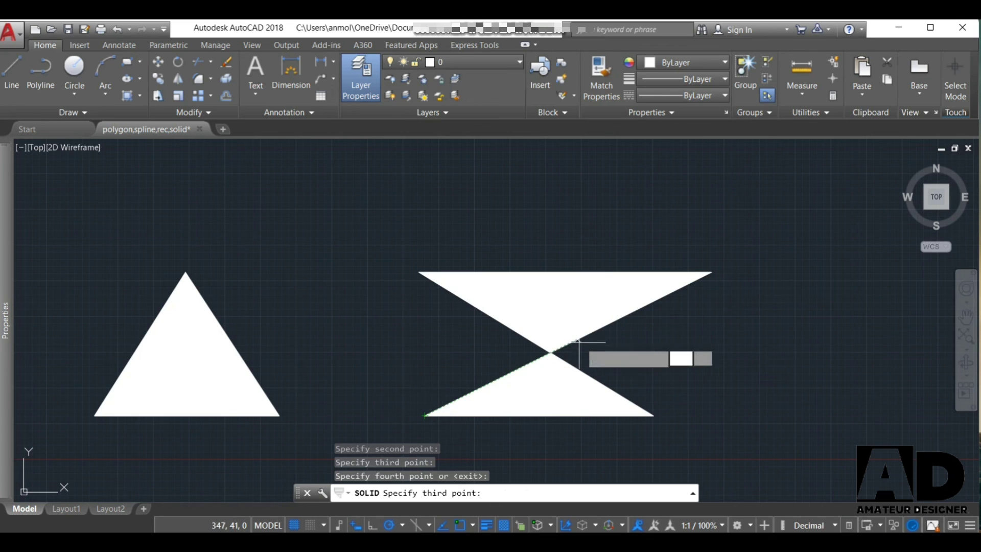
{"action": "key", "text": "Escape"}
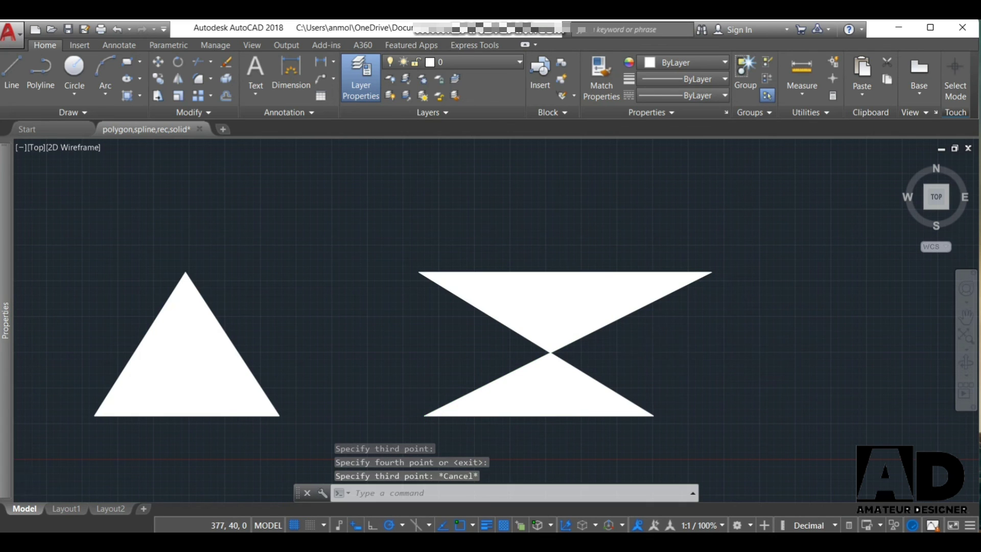
Zoom out to show the three filled shapes beside the labelled shape legend.
{"action": "scroll", "coordinate": [657, 343], "scroll_direction": "down", "scroll_amount": 4}
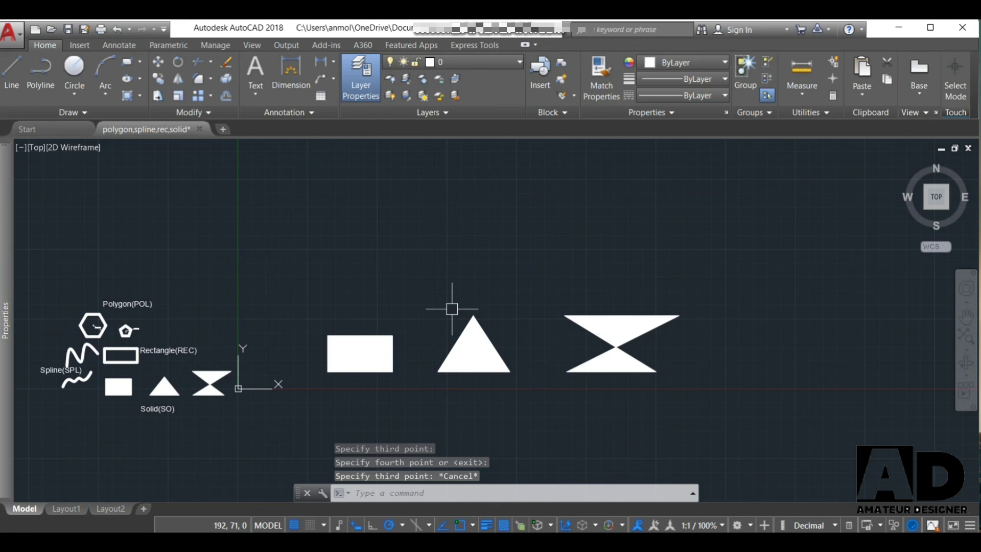